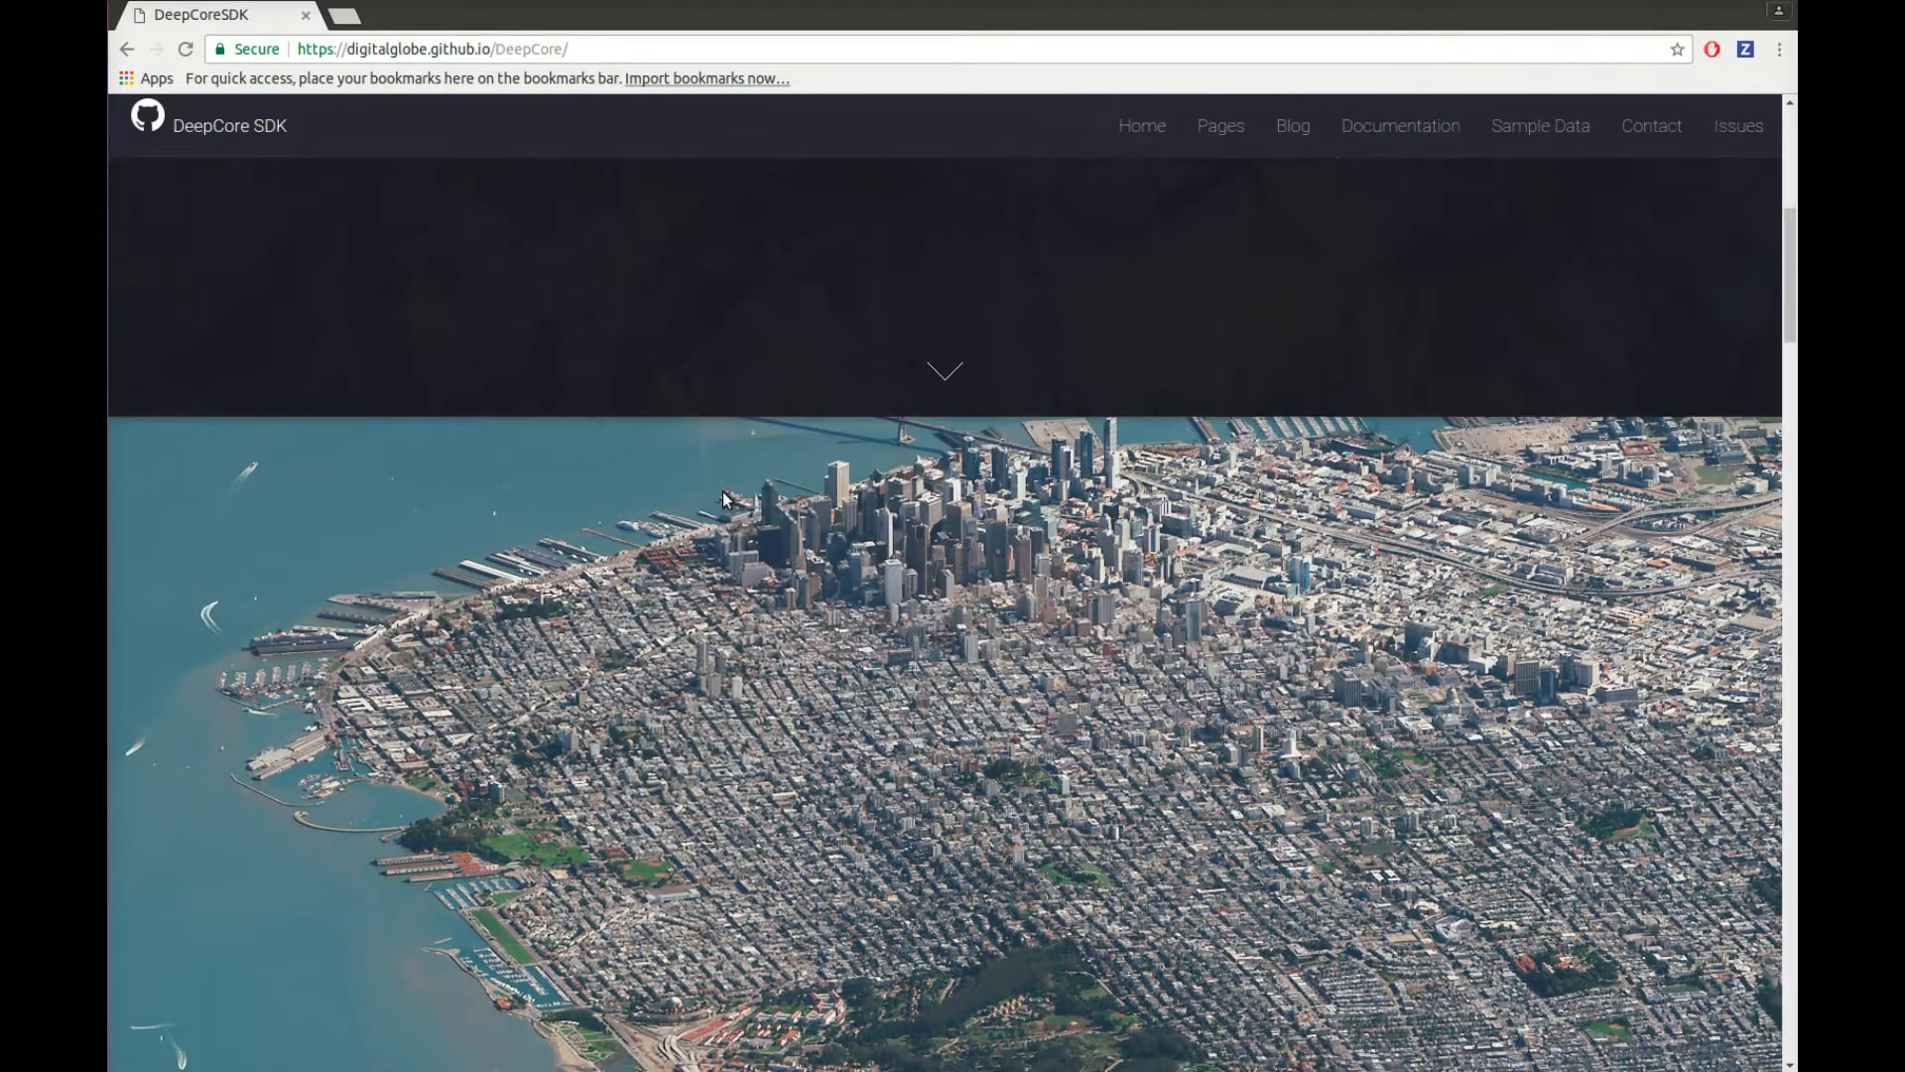
# Step: Look over the DeepCore SDK home page sections and the site's list of available pages
pyautogui.scroll(-10, 721, 498)
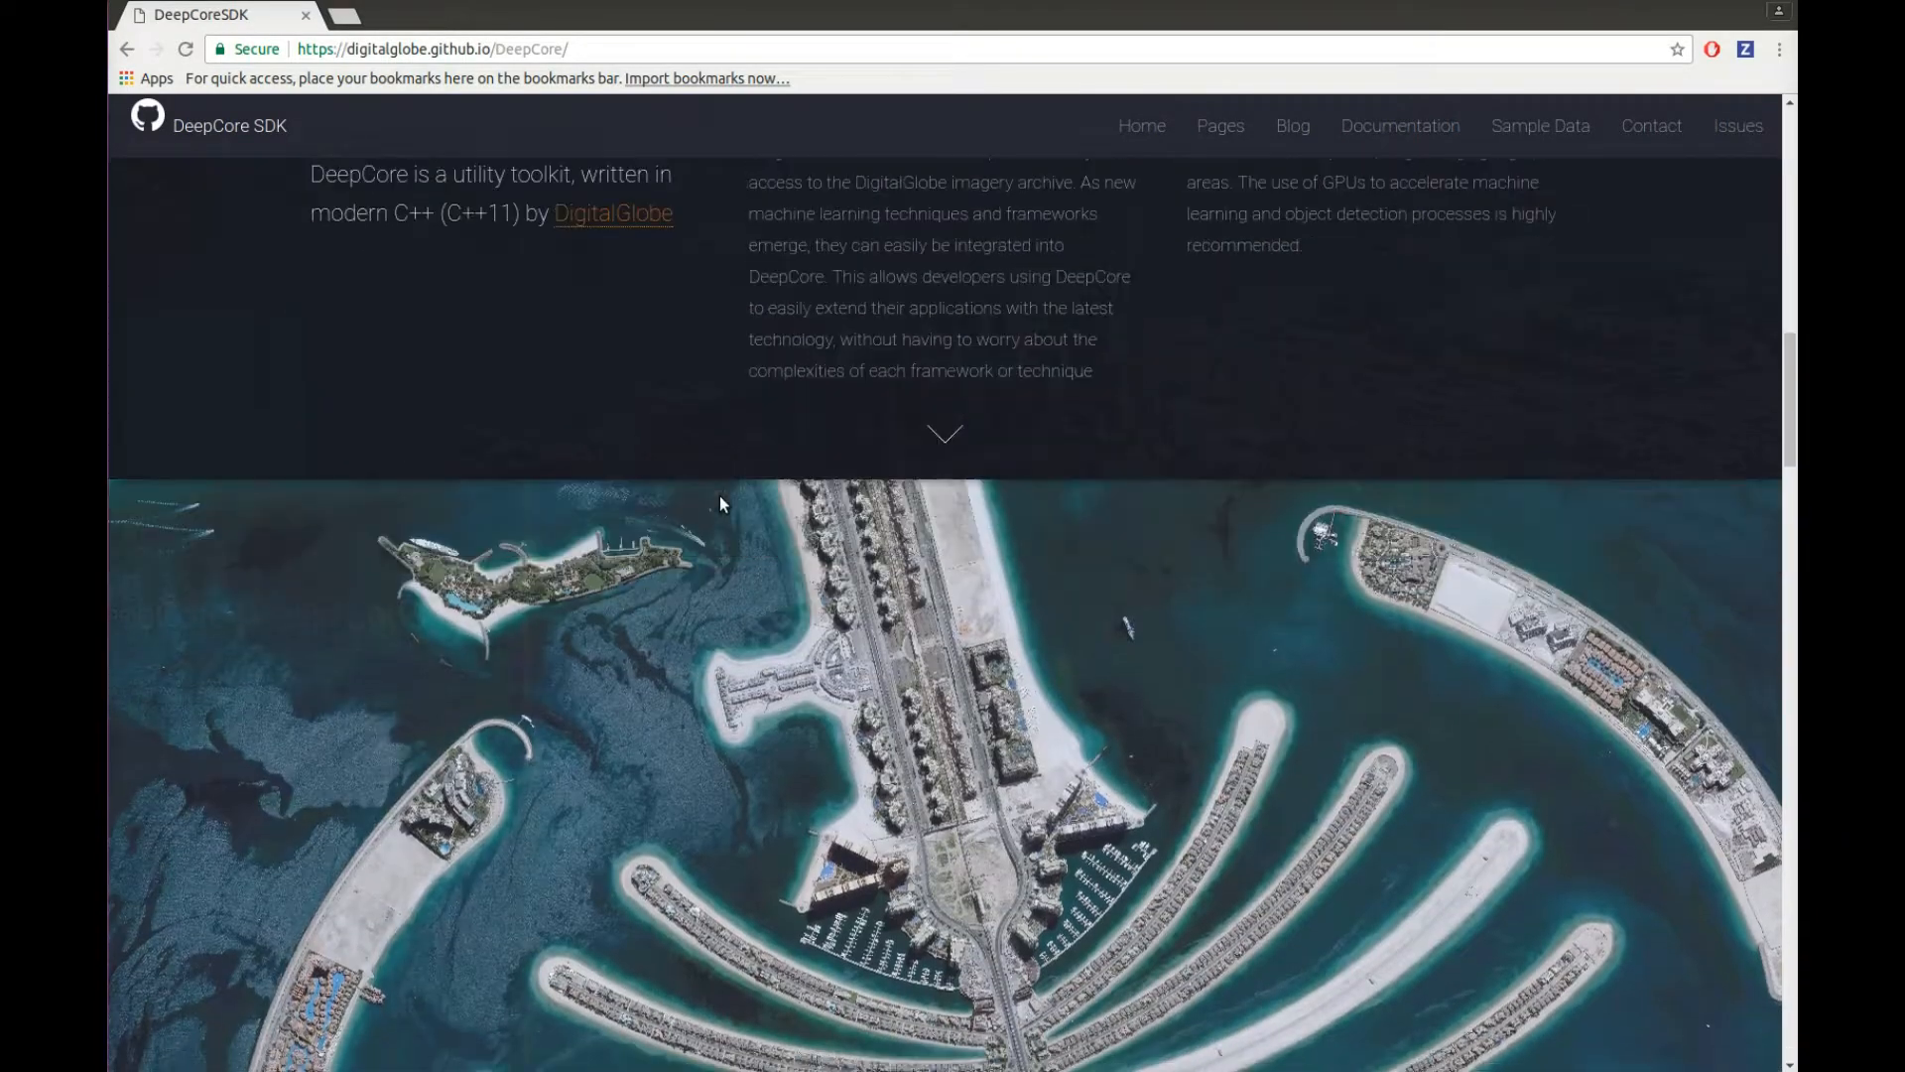
pyautogui.scroll(-8, 718, 502)
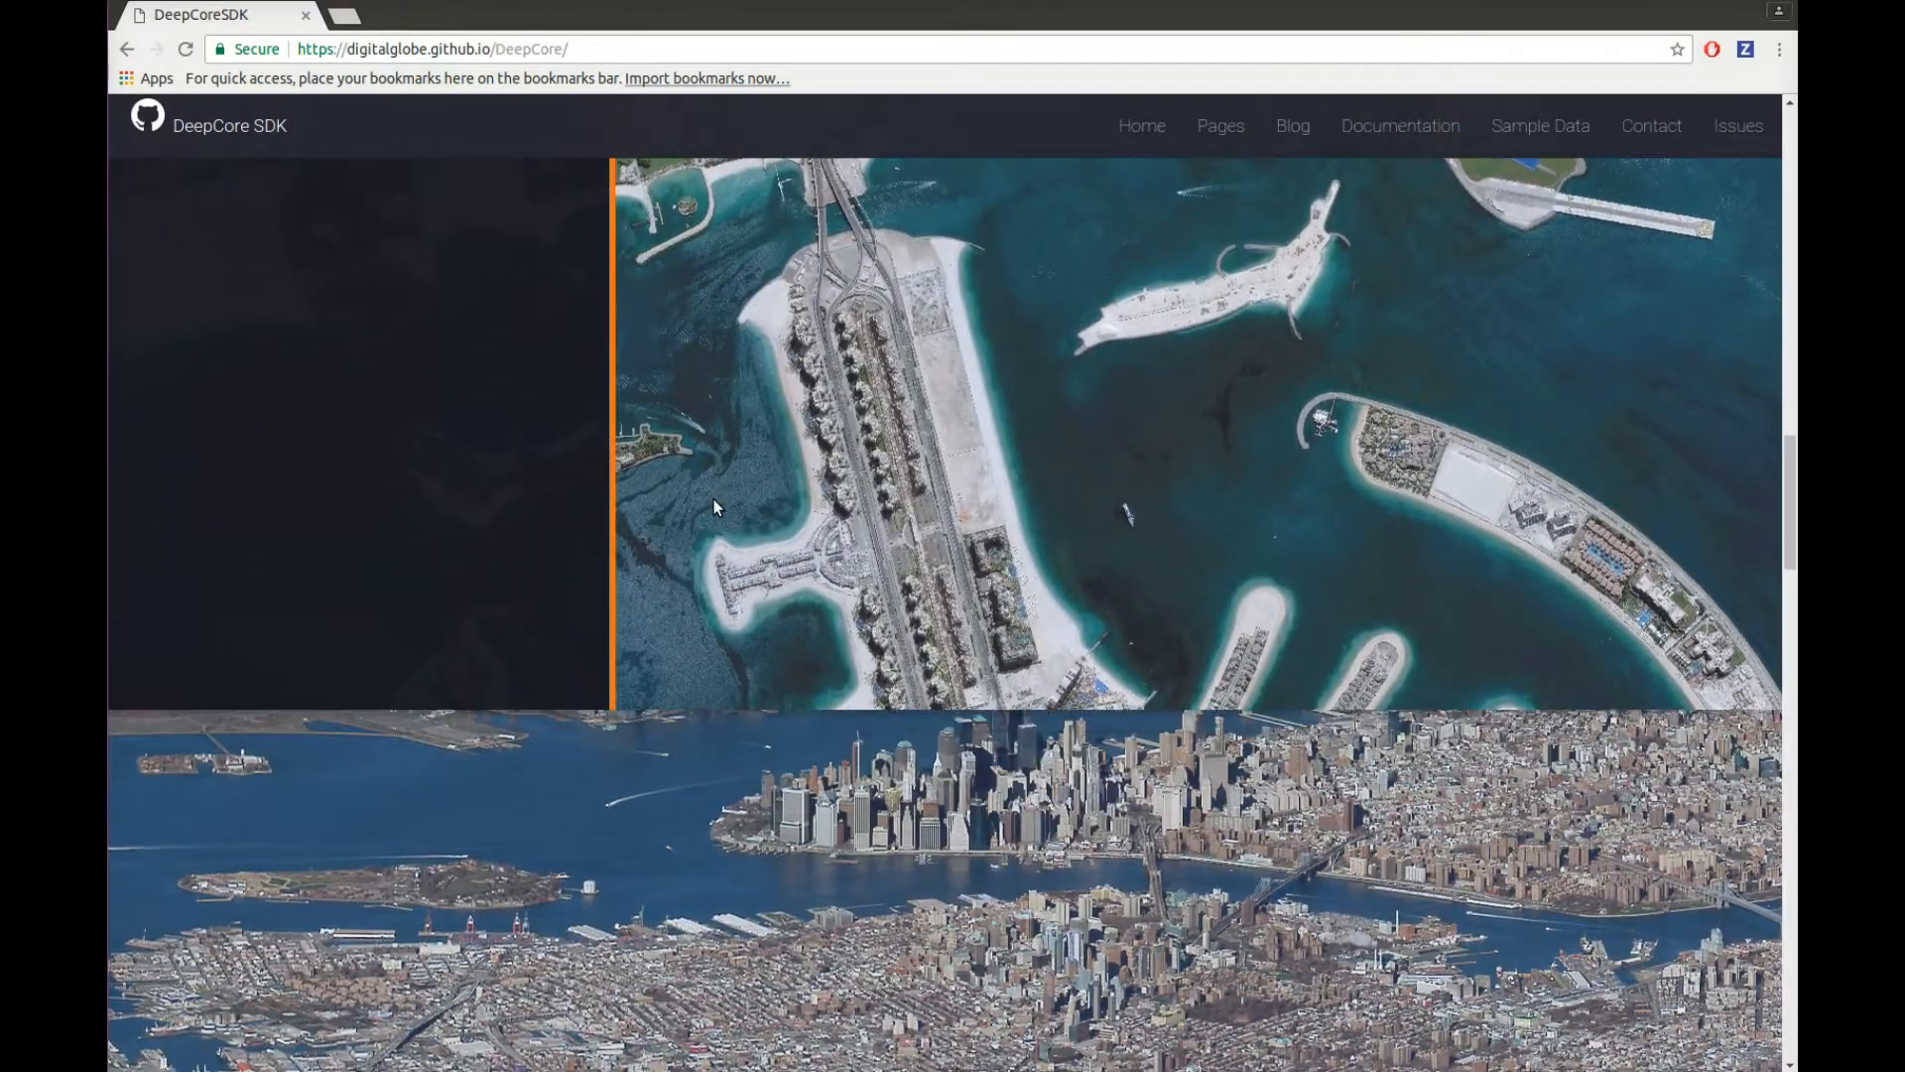
pyautogui.scroll(-8, 716, 503)
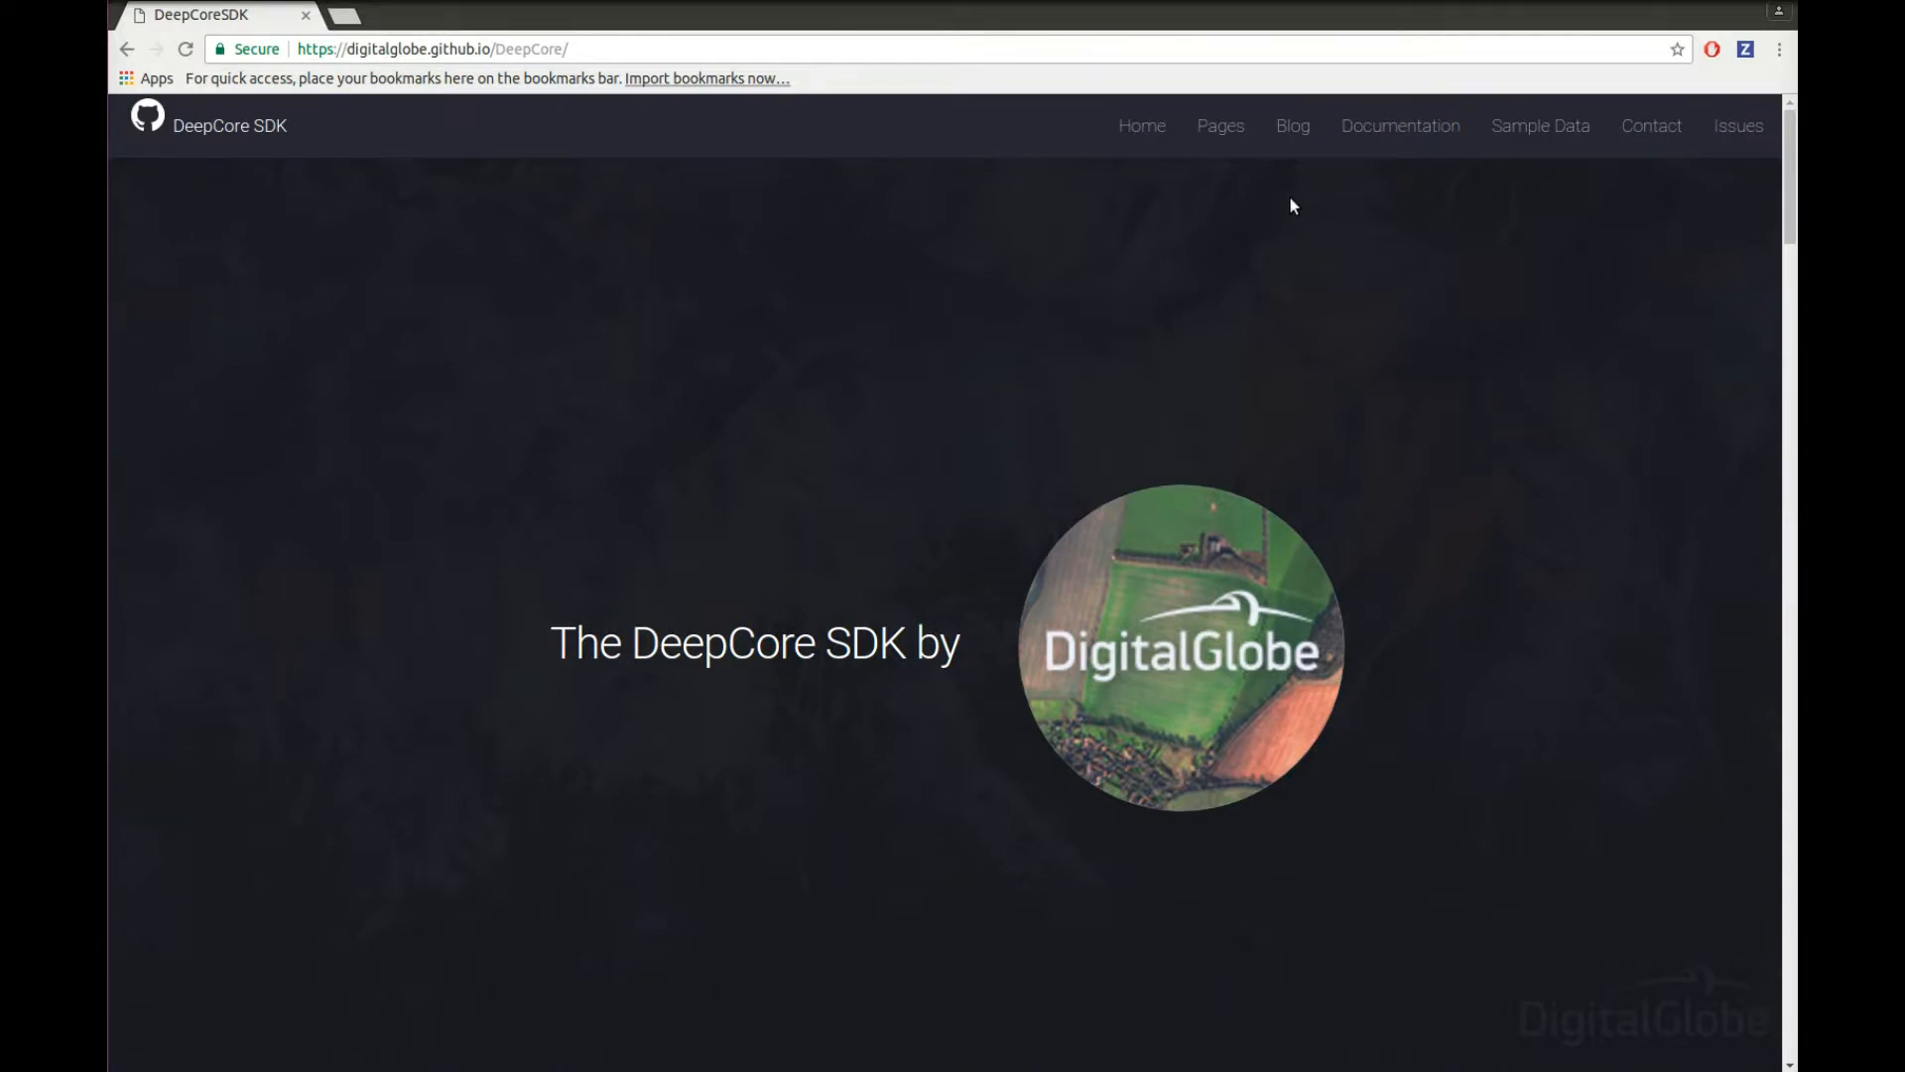
pyautogui.click(1217, 133)
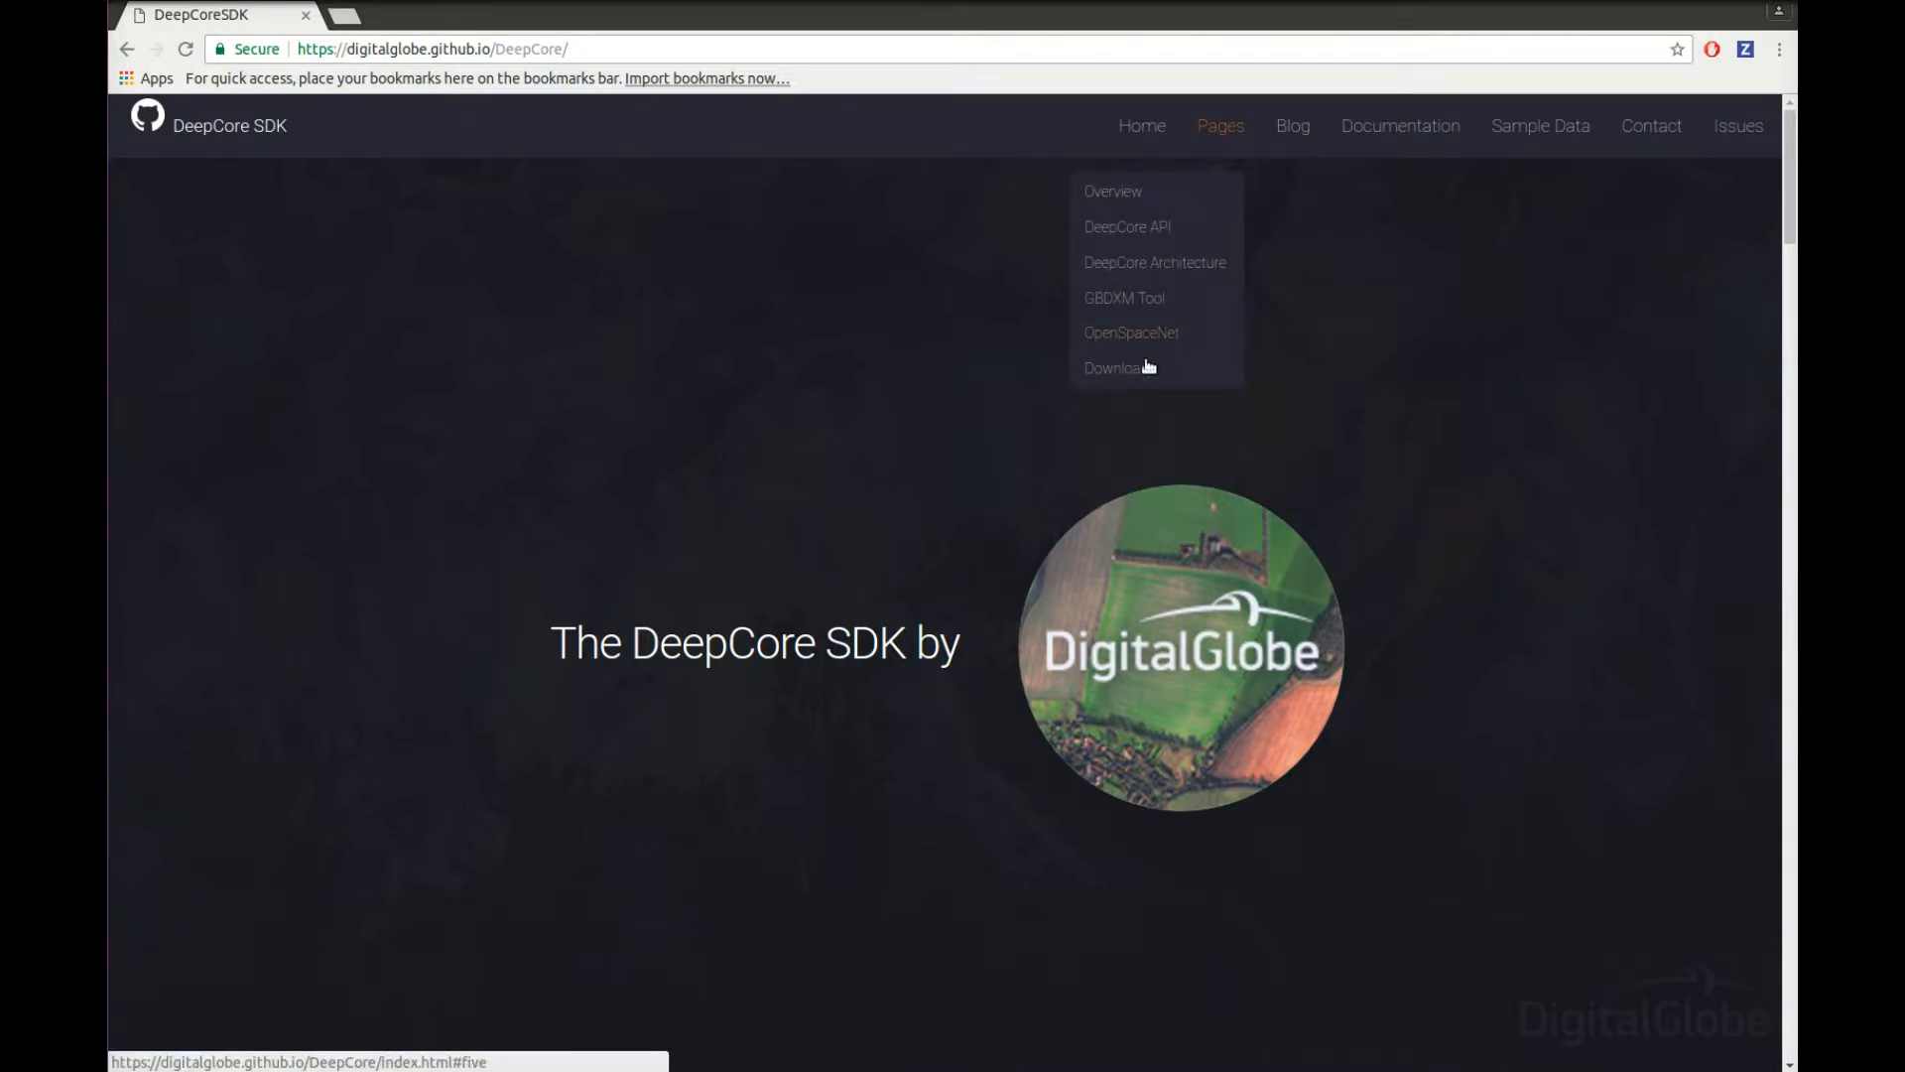
pyautogui.moveTo(1523, 142)
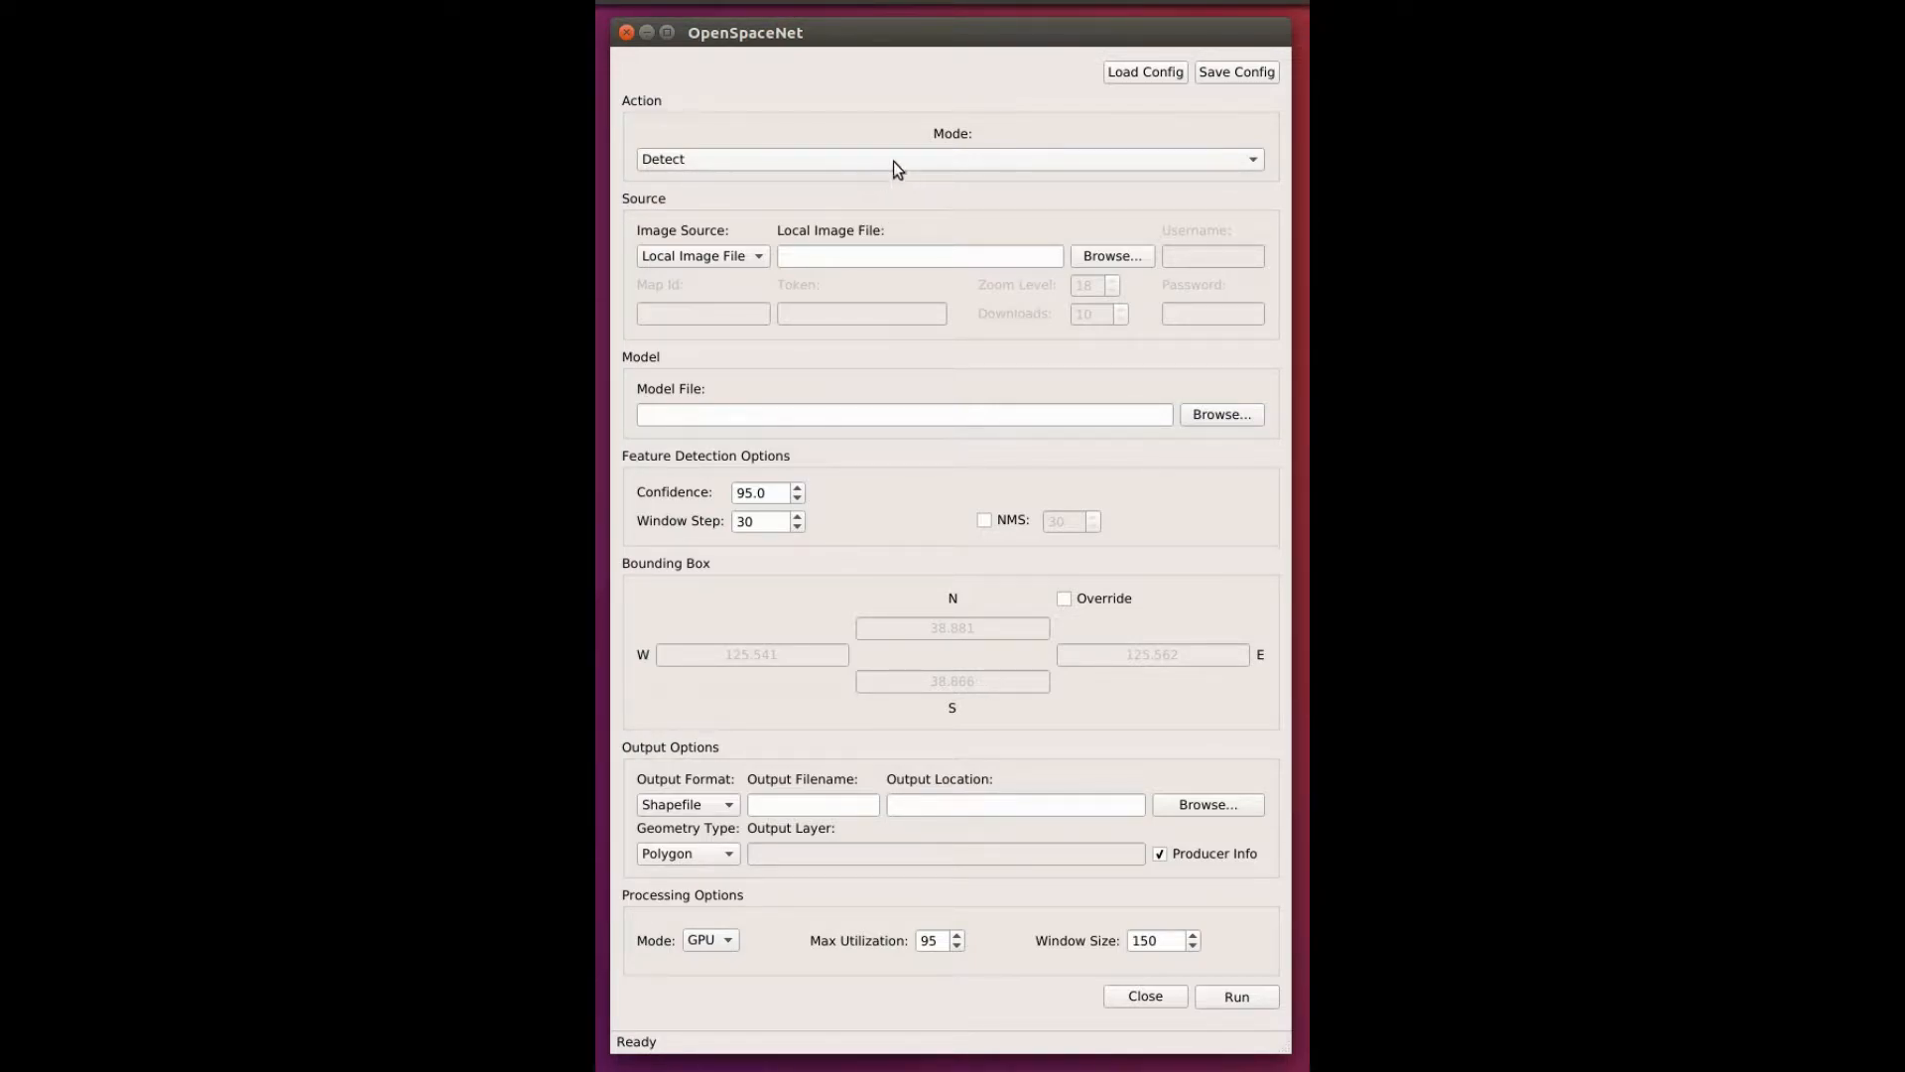
# Step: In OpenSpaceNet, choose Detect as the job mode and Local Image File as the image source
pyautogui.click(874, 158)
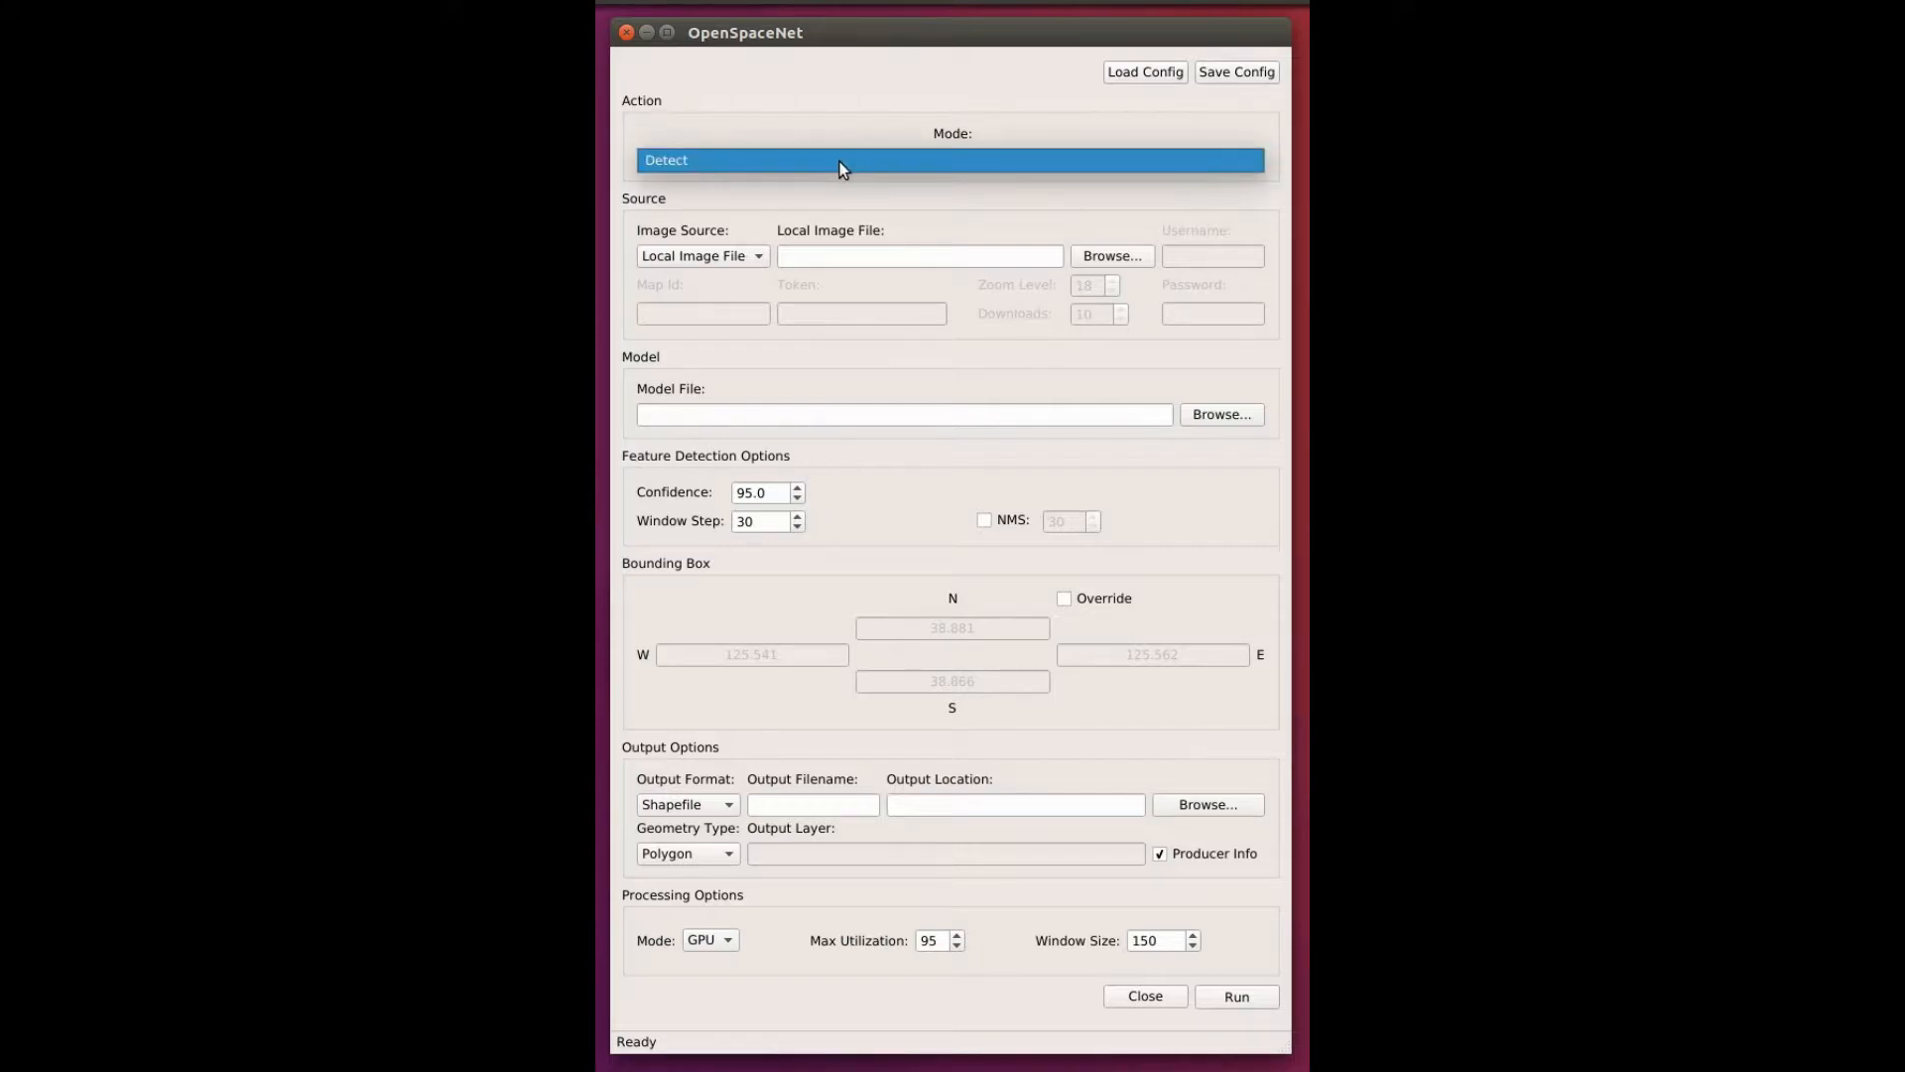
pyautogui.click(842, 164)
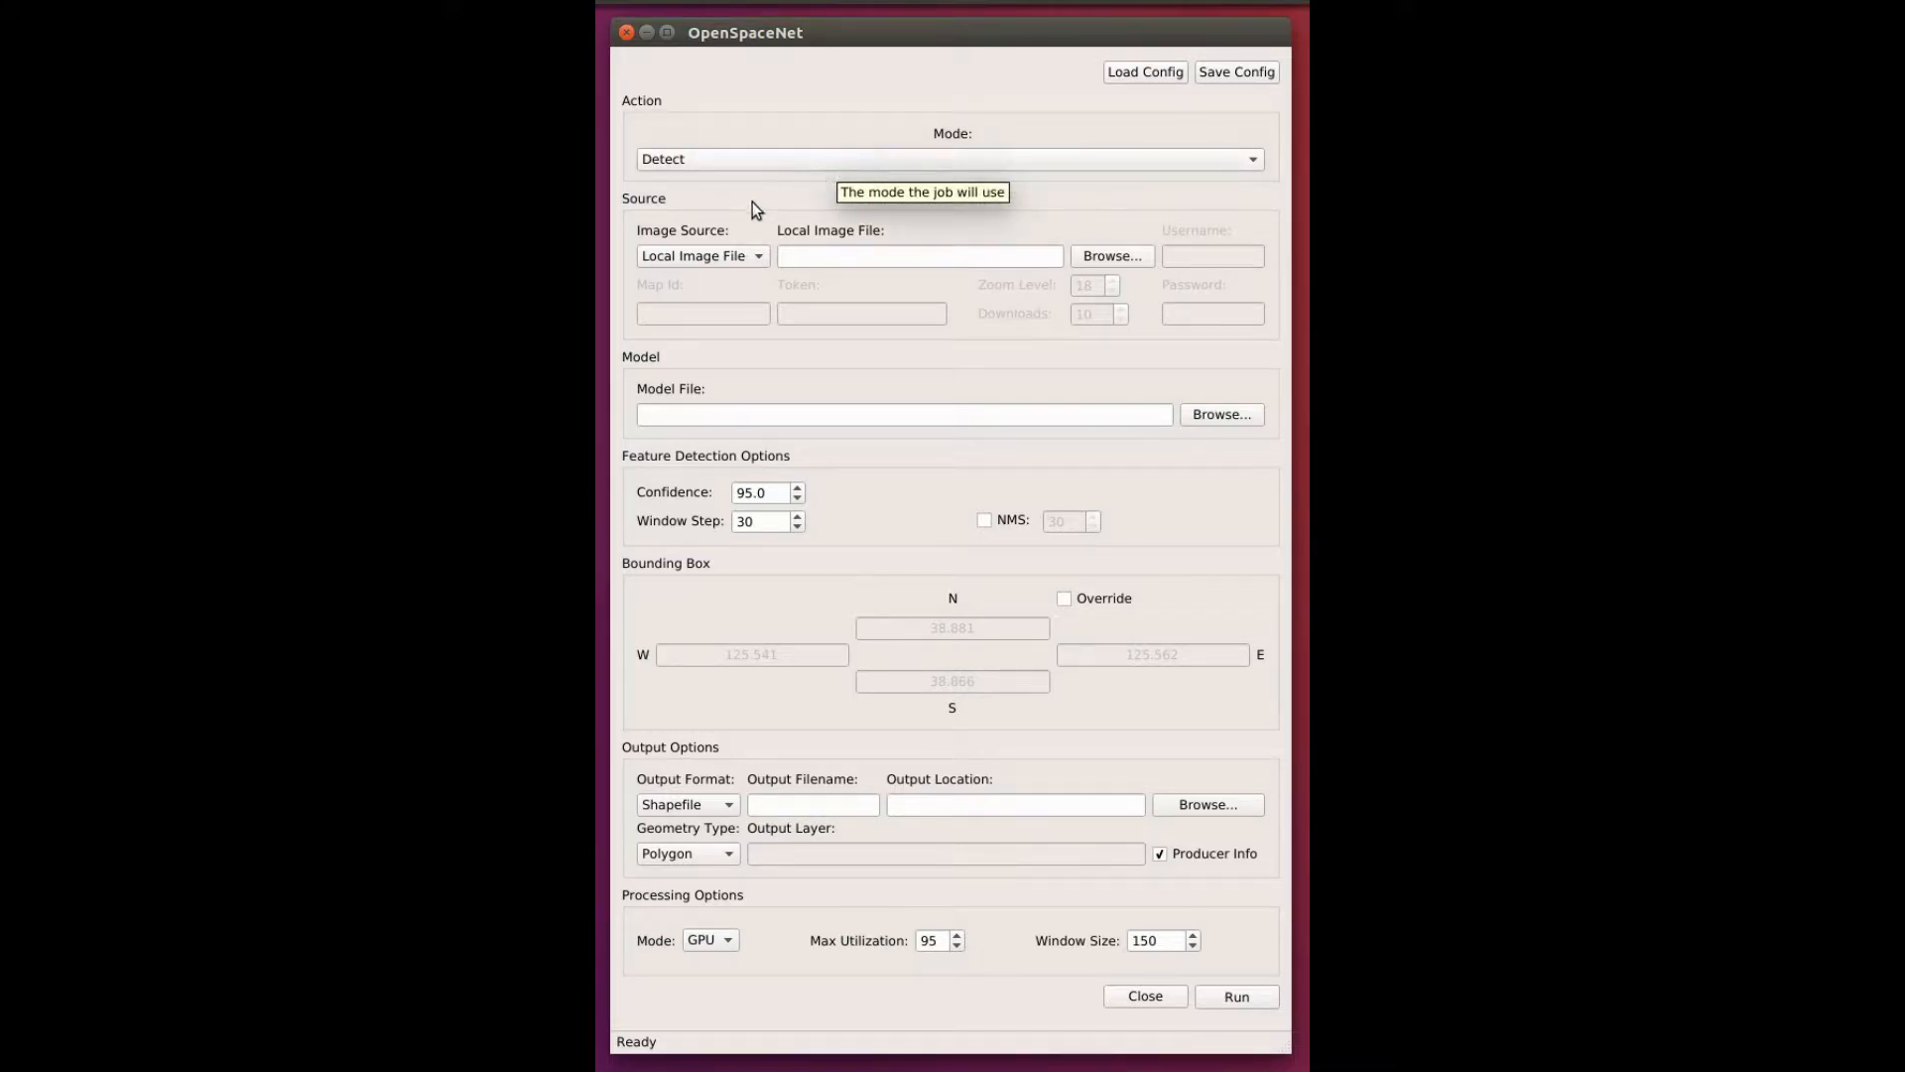
pyautogui.click(729, 254)
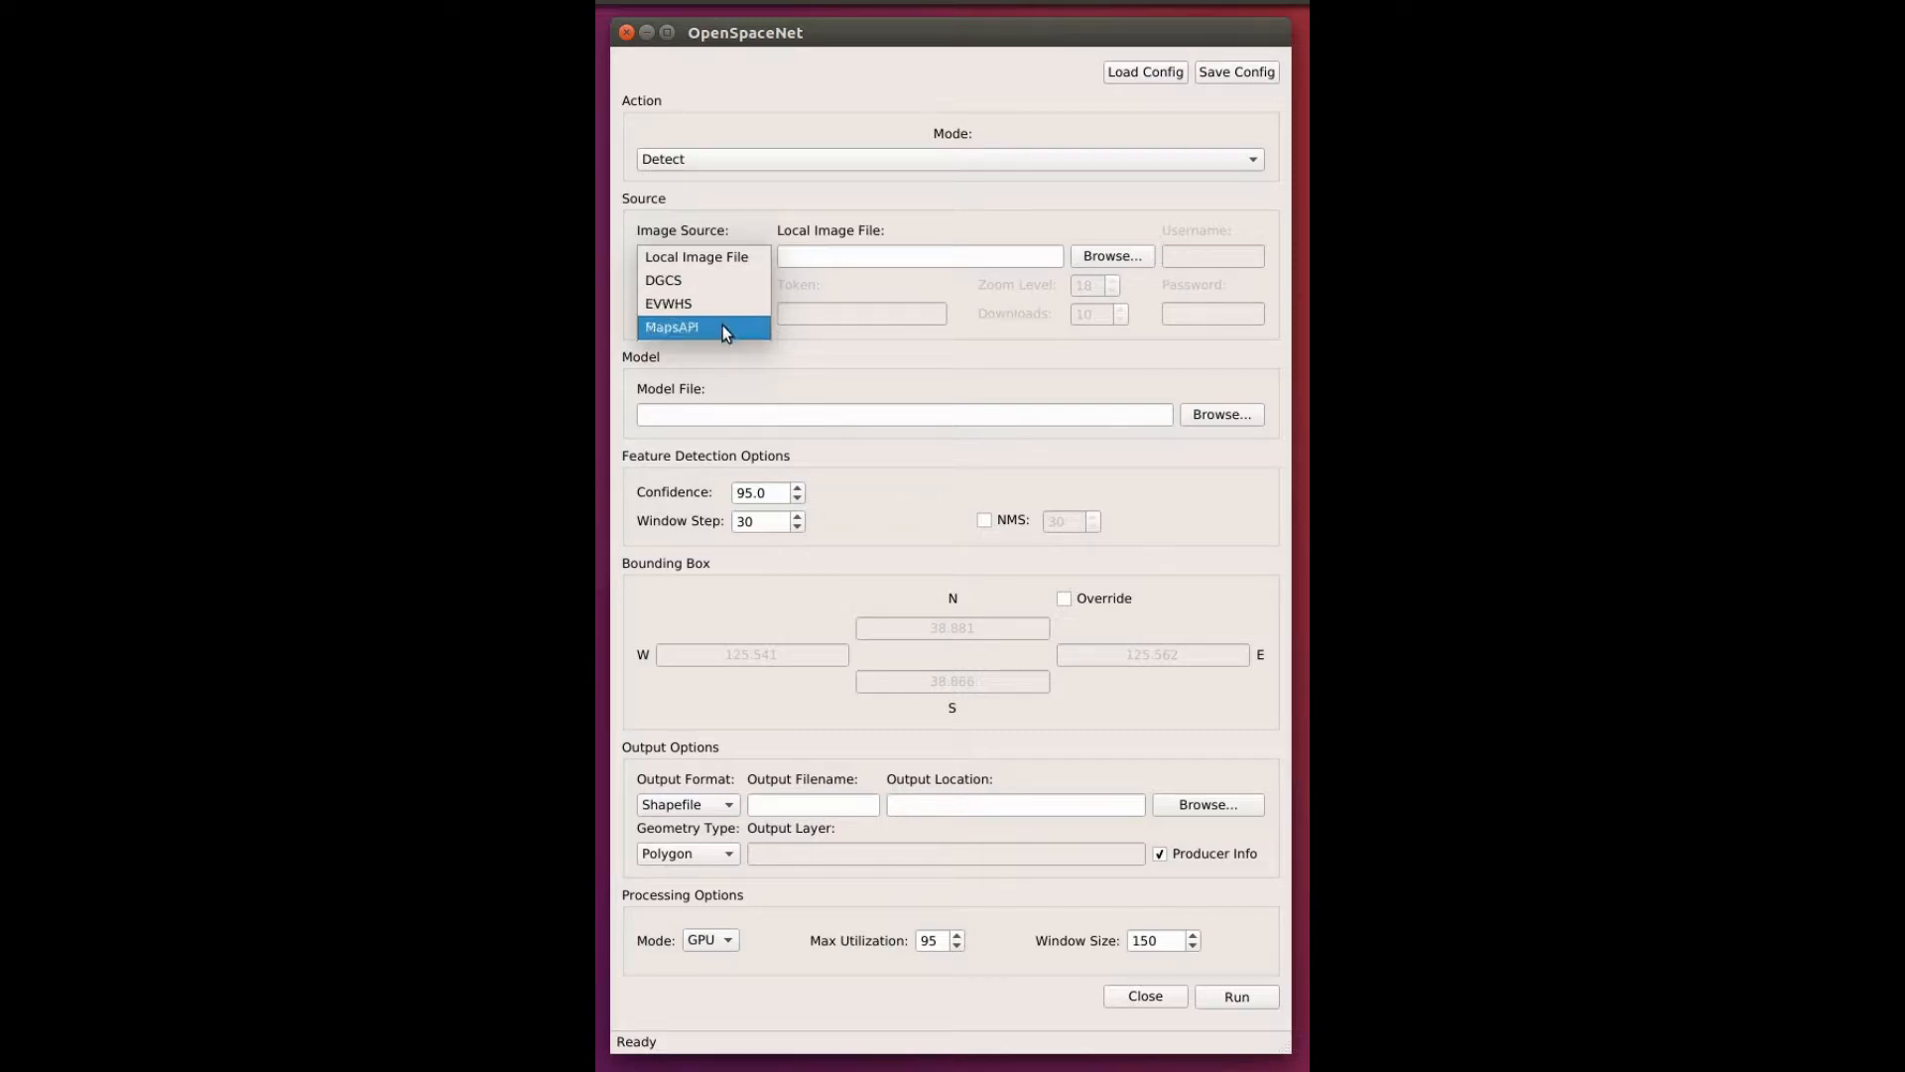
pyautogui.click(730, 258)
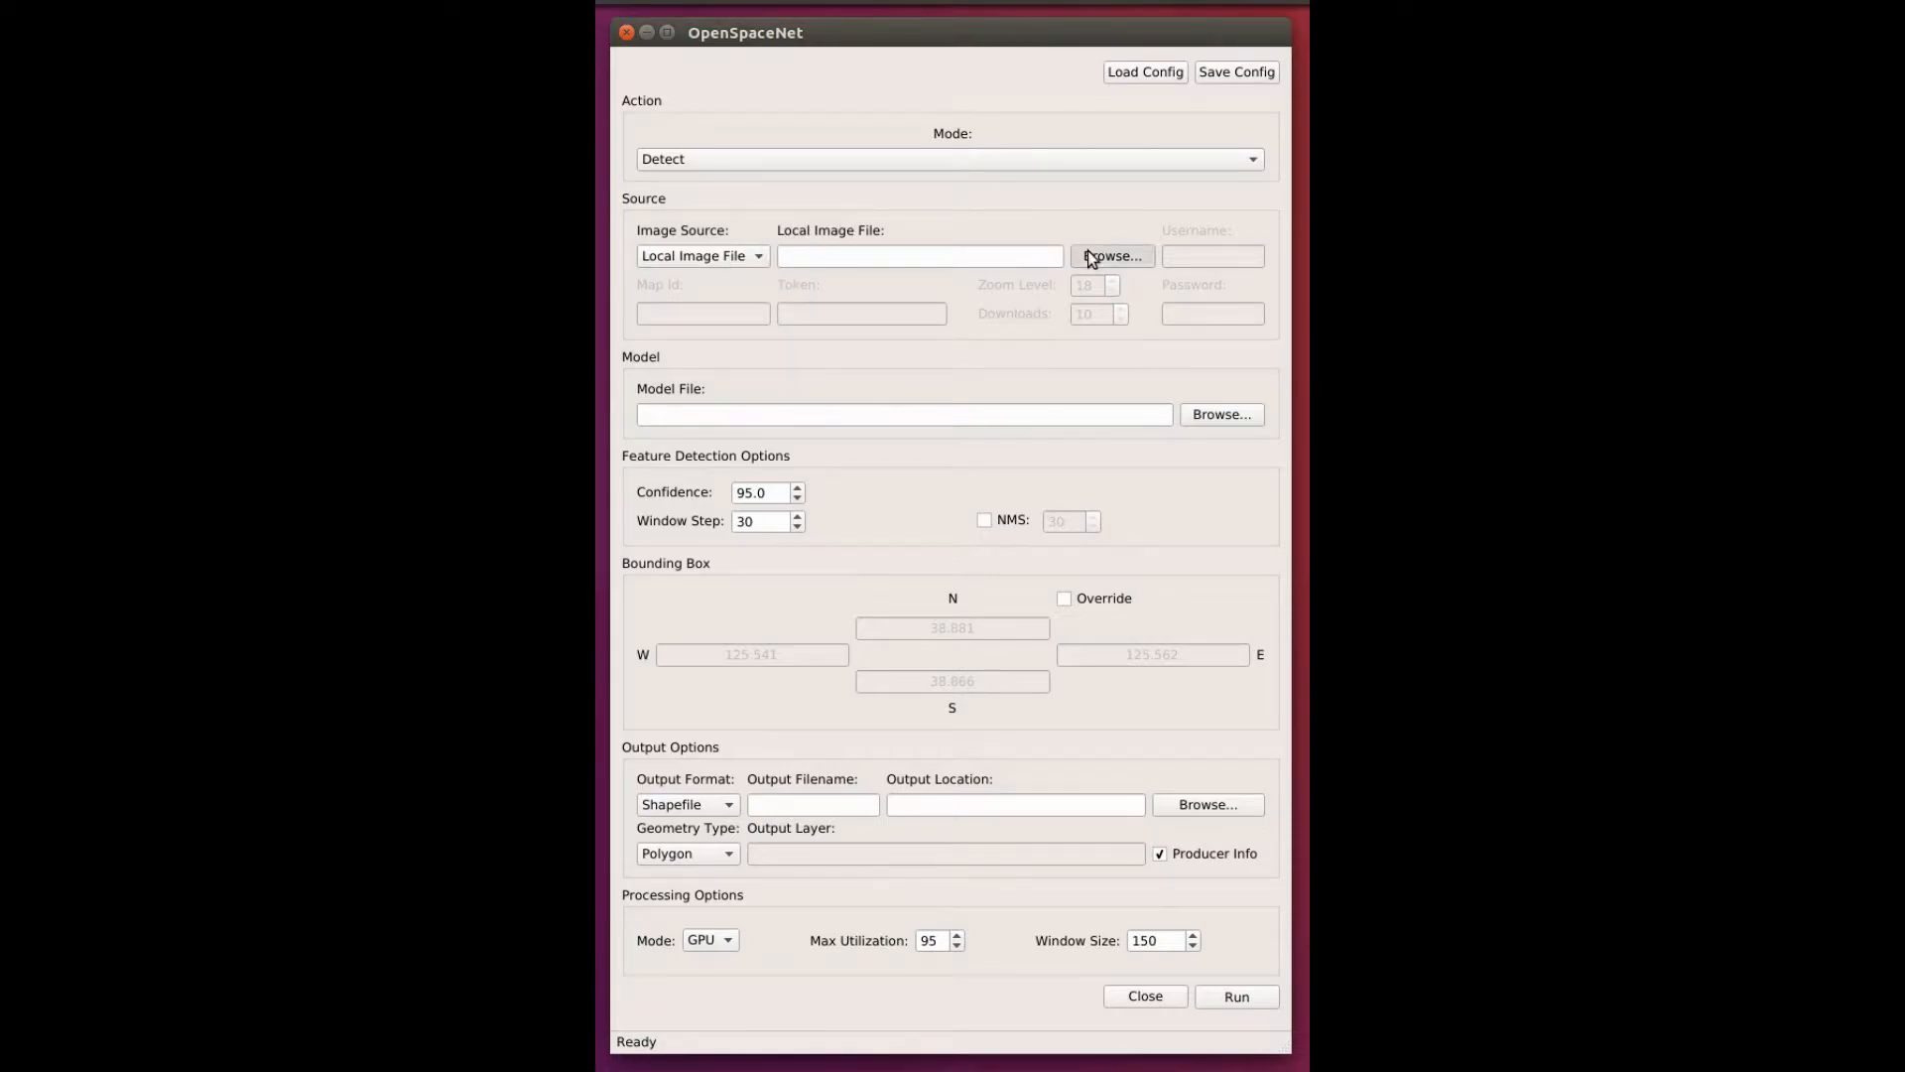
# Step: Load atlanta_airport_R1C1.tif from the home folder as the local image file
pyautogui.click(1087, 253)
pyautogui.scroll(-5, 898, 451)
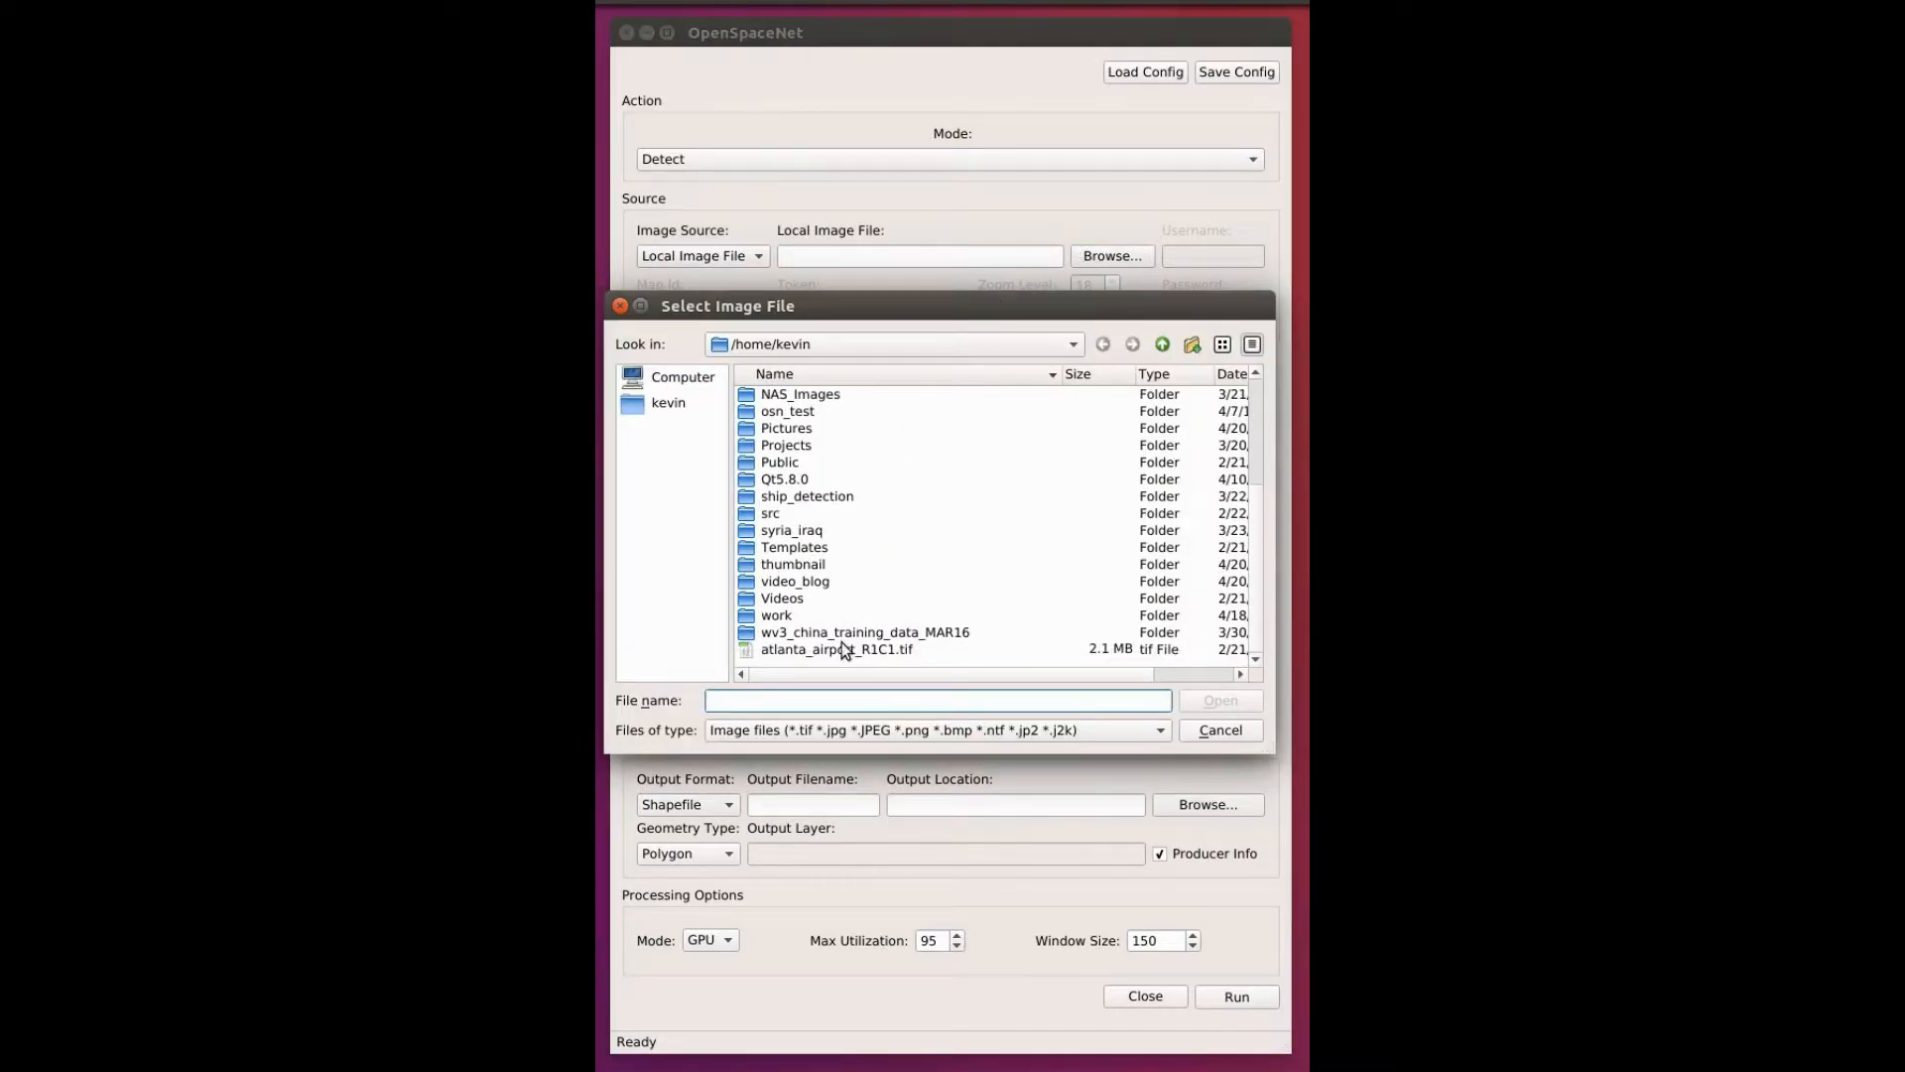
pyautogui.click(844, 651)
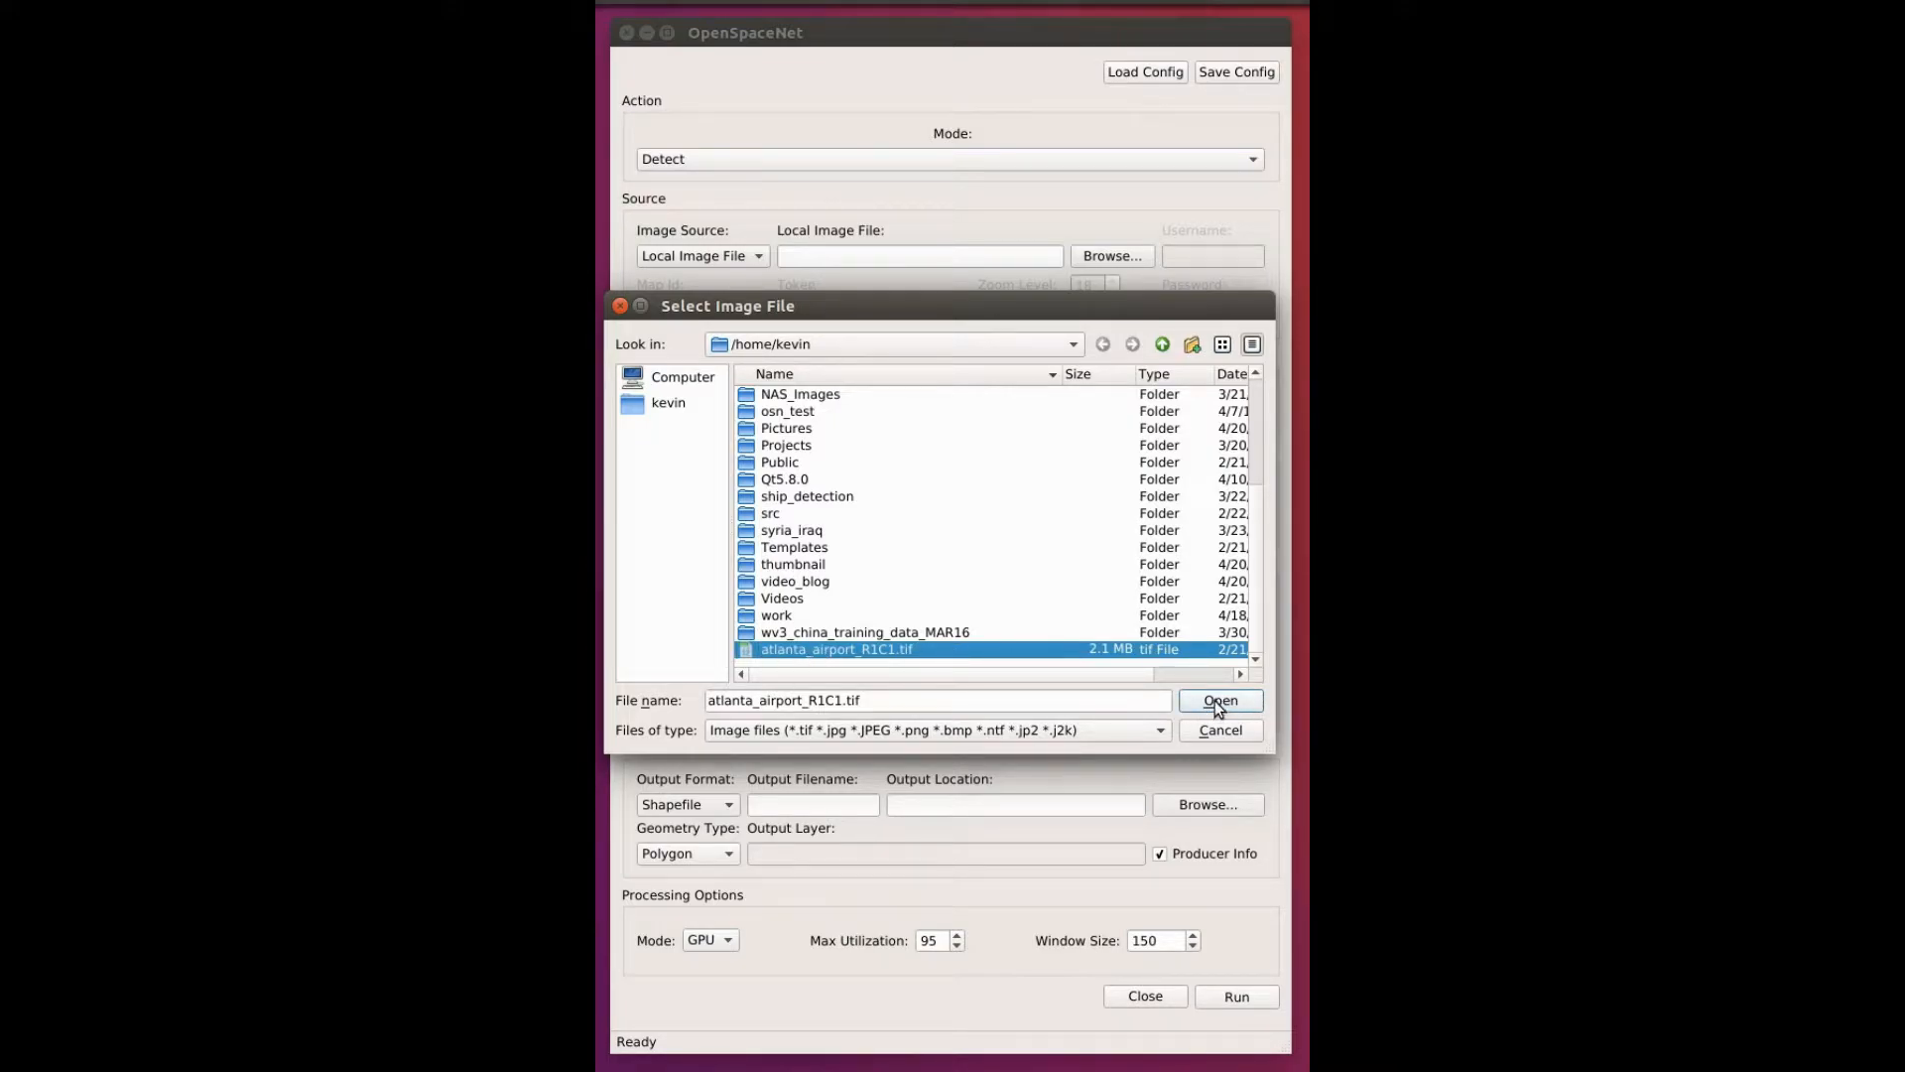
pyautogui.click(1219, 702)
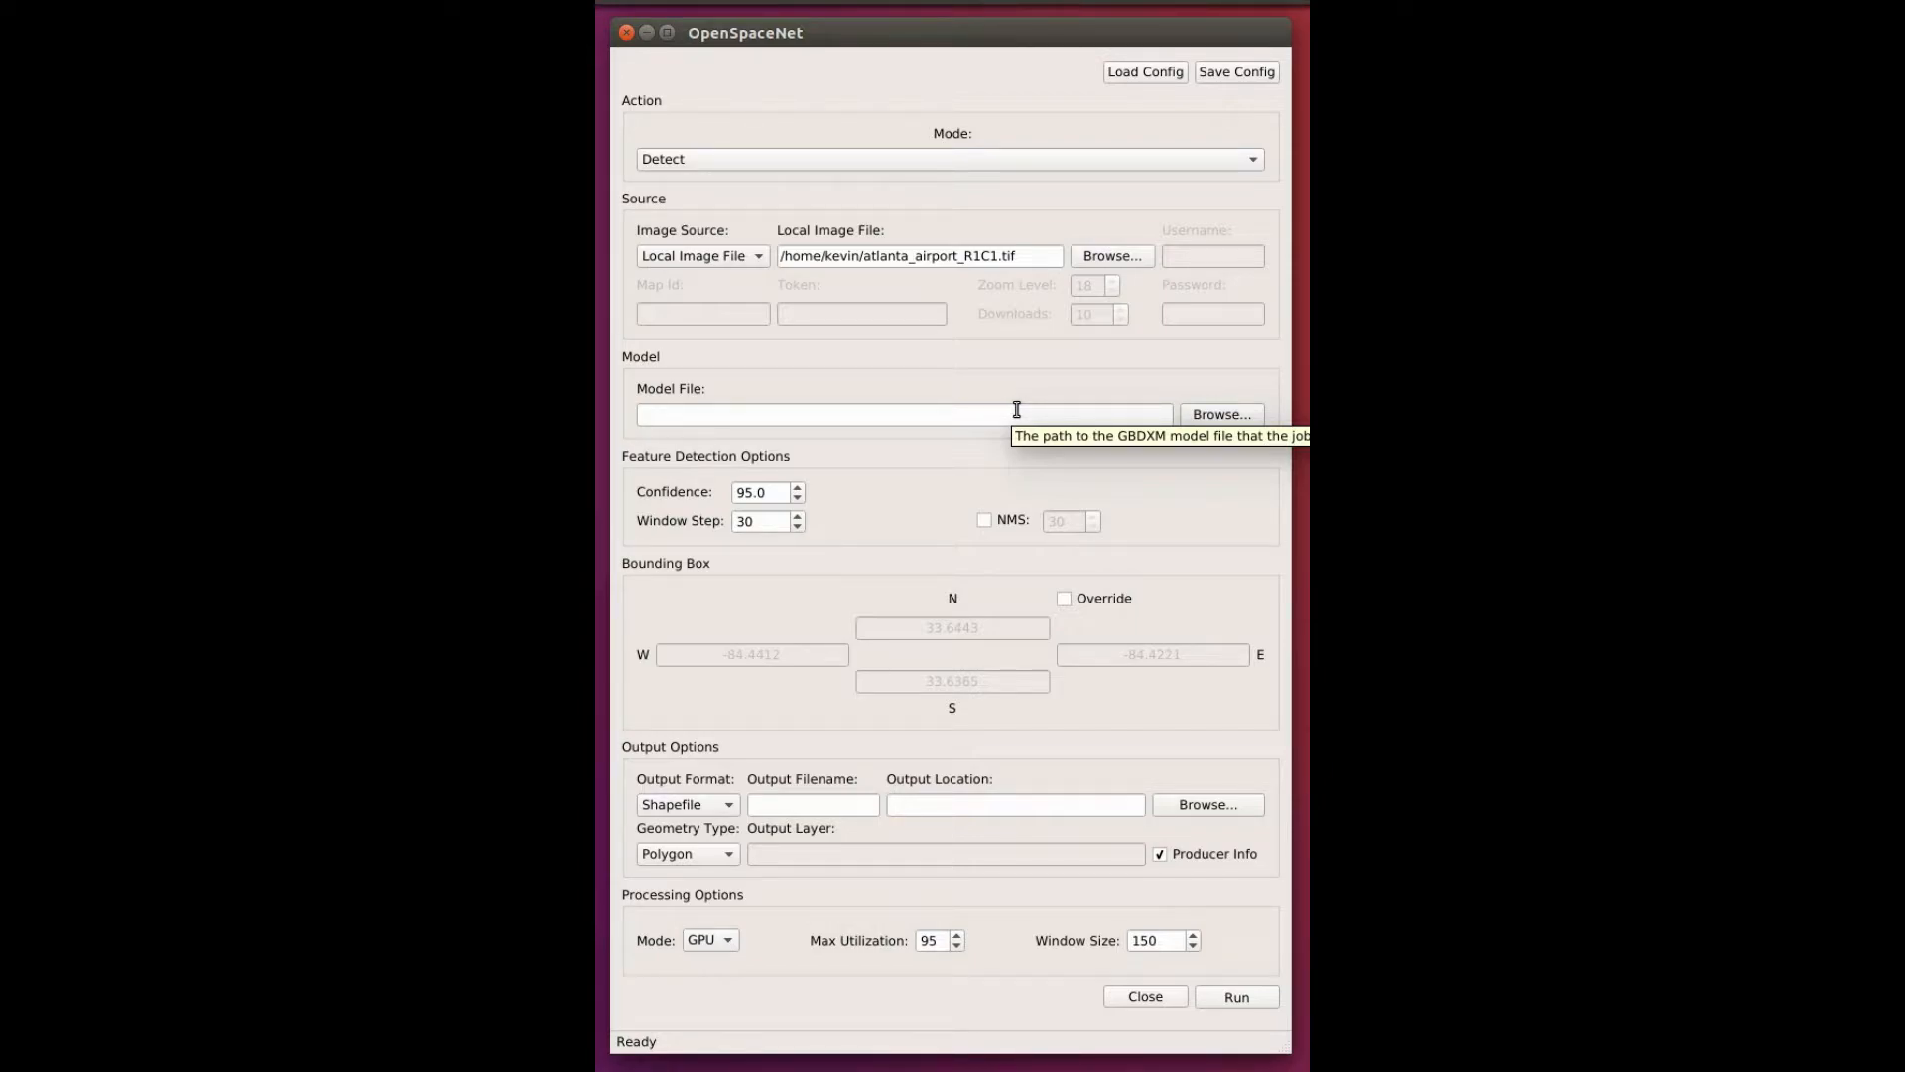
# Step: Load airplane.gbdxm from the home folder as the detection model file
pyautogui.click(1213, 414)
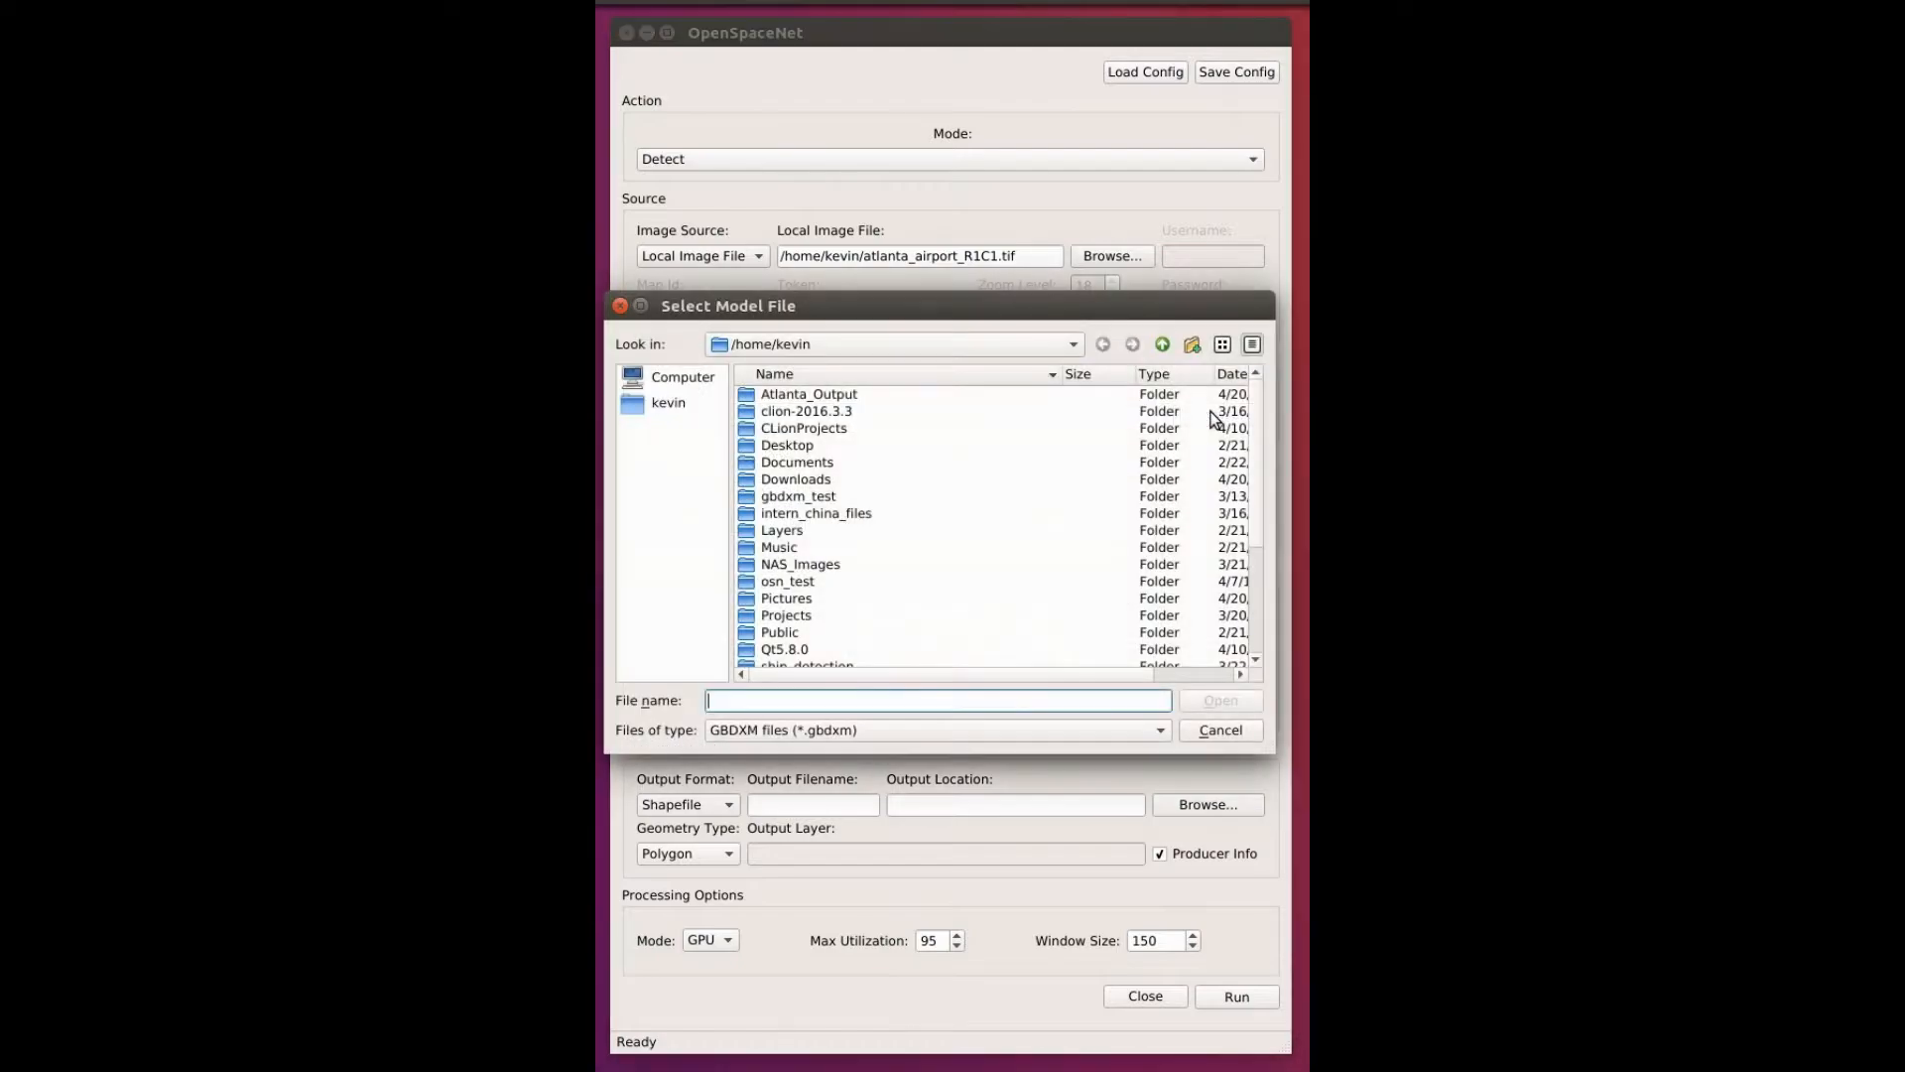
pyautogui.scroll(-4, 1004, 491)
pyautogui.click(882, 650)
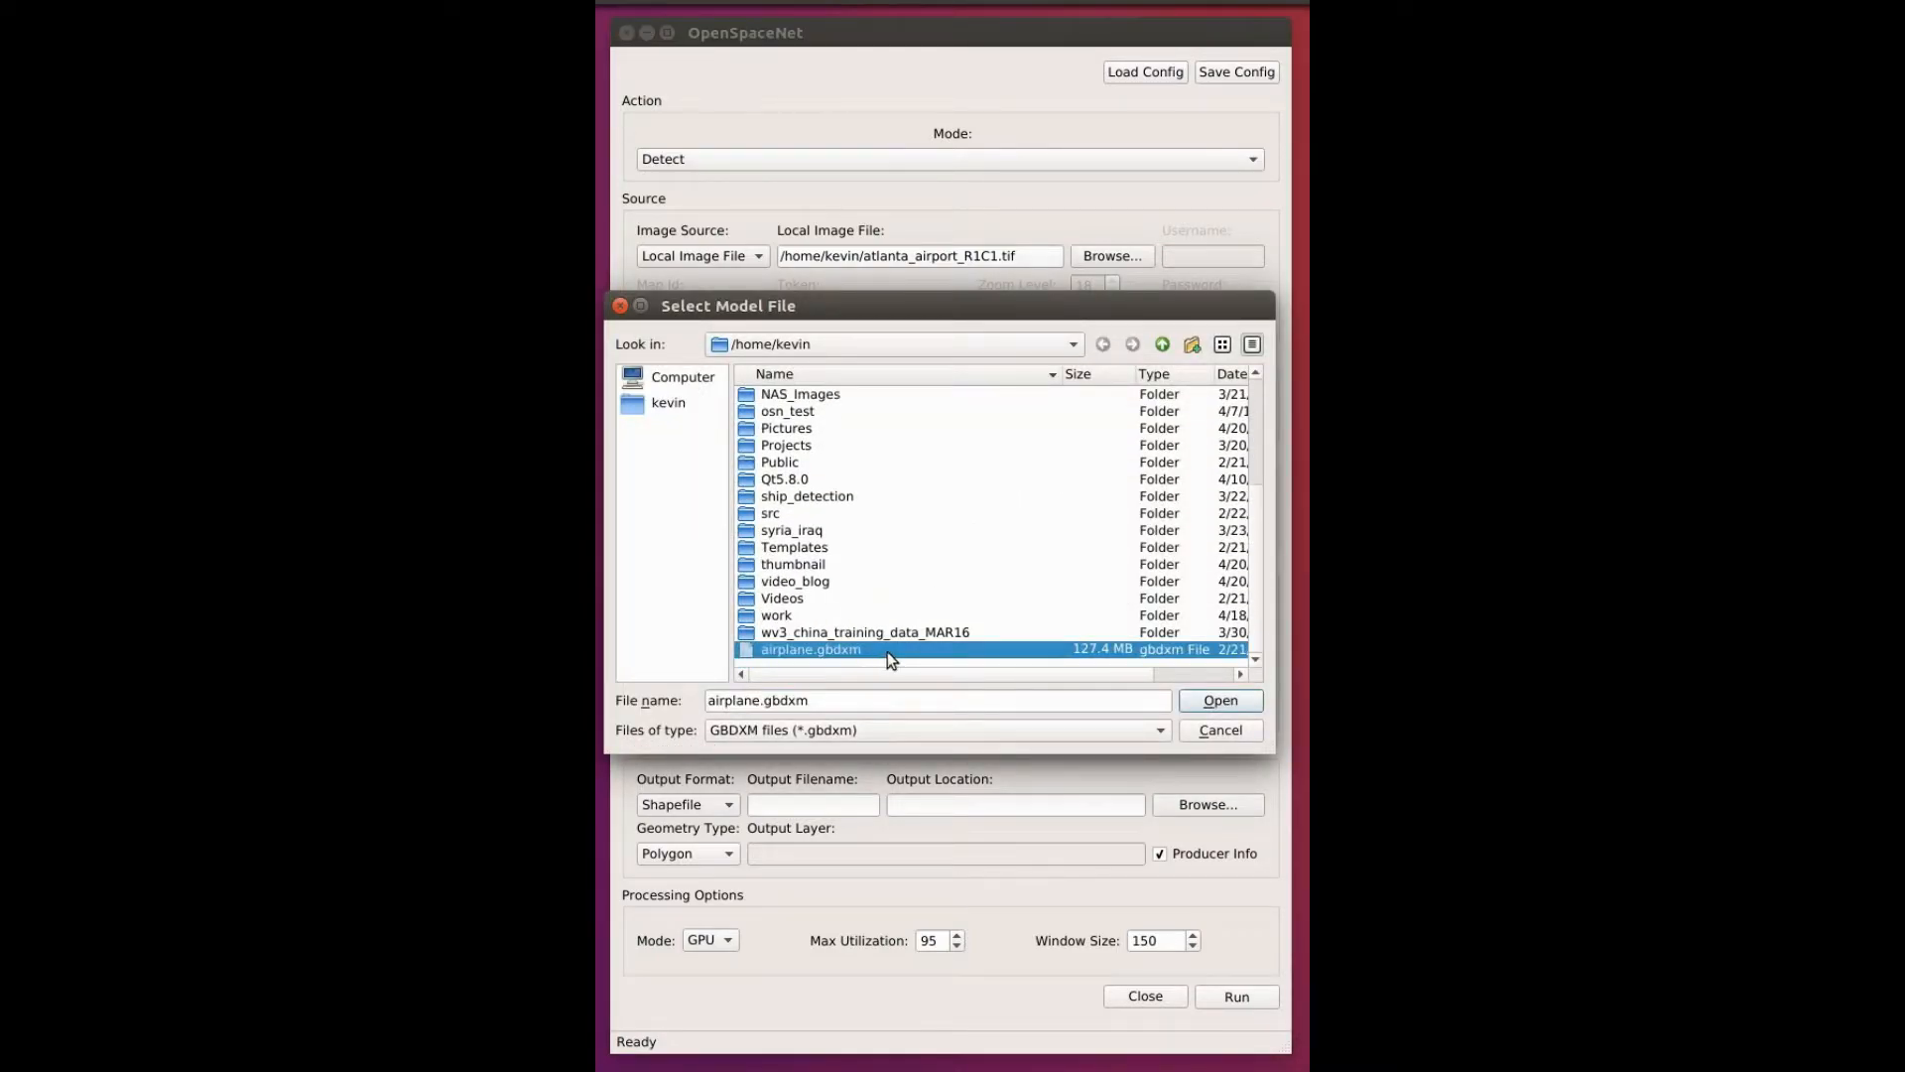
pyautogui.click(1221, 700)
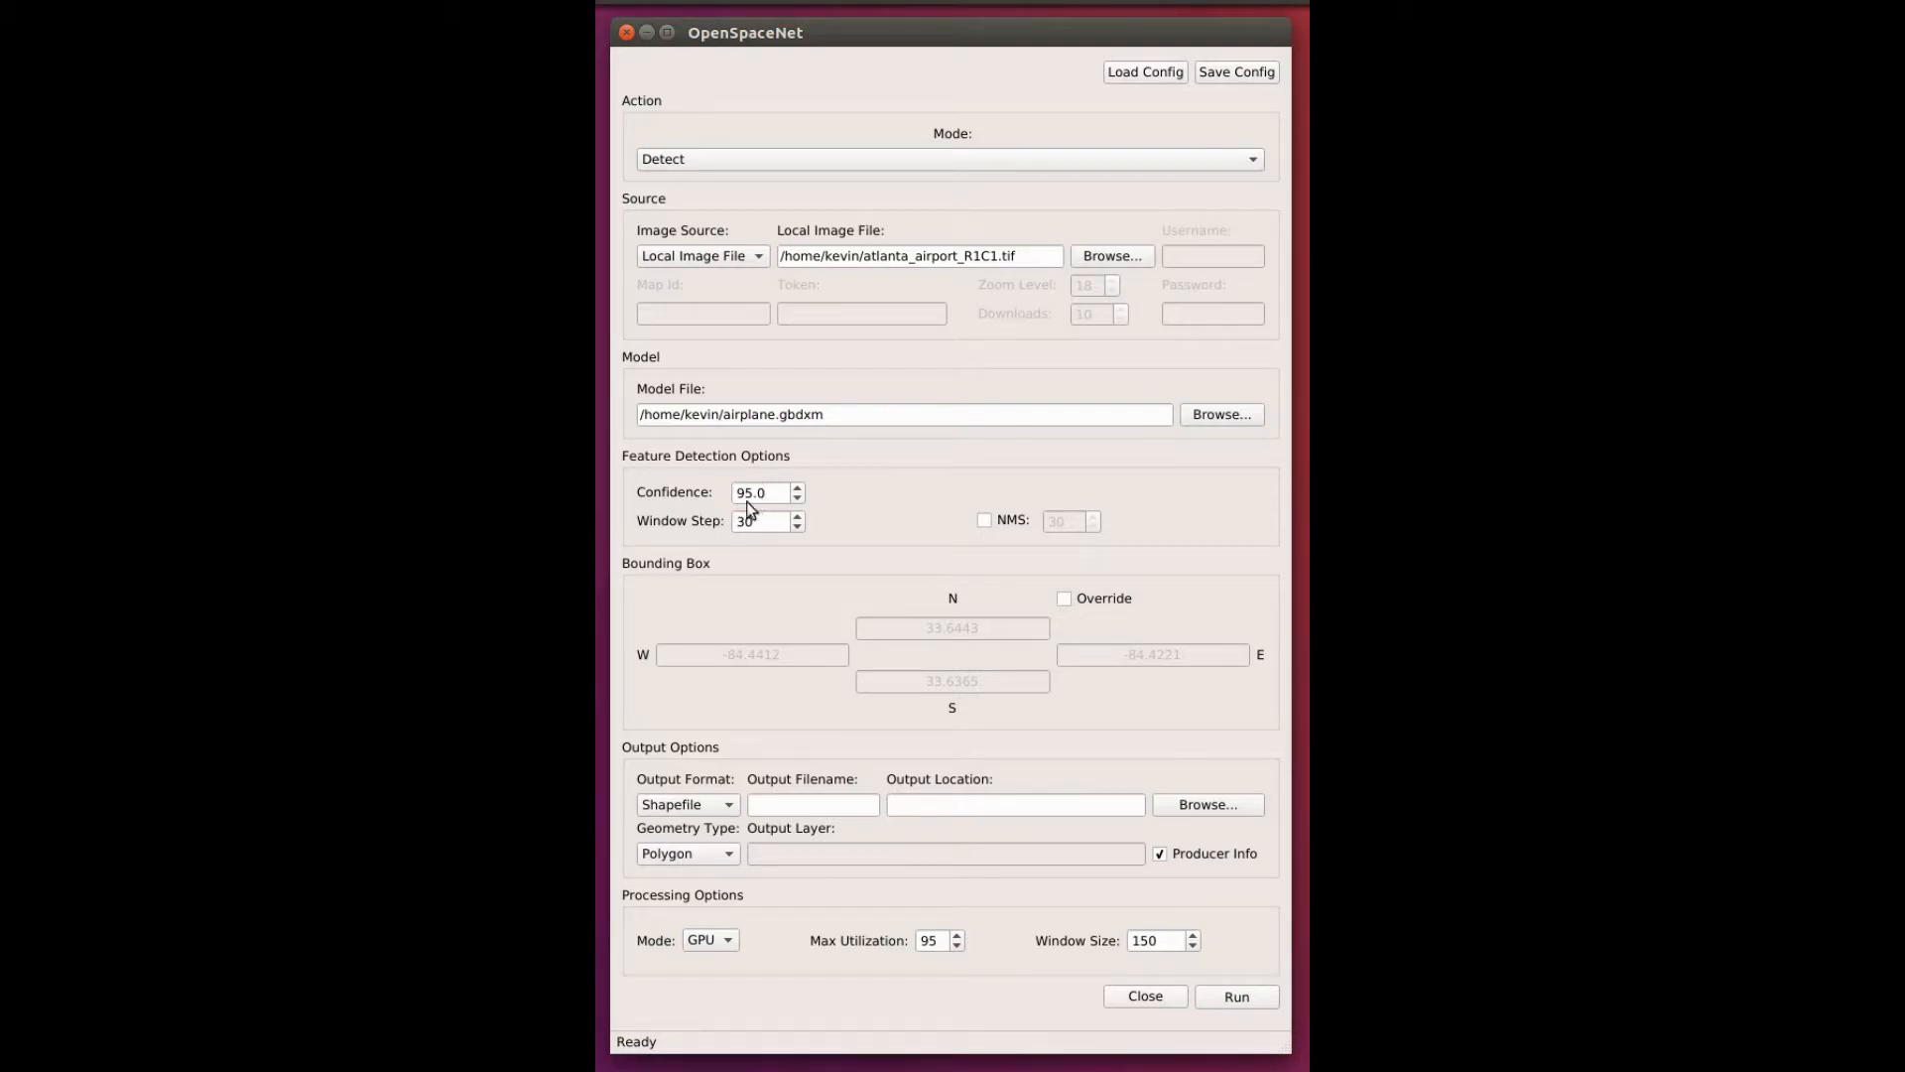
# Step: Set the feature detection confidence to 95.0
pyautogui.click(800, 498)
pyautogui.click(801, 498)
pyautogui.click(798, 488)
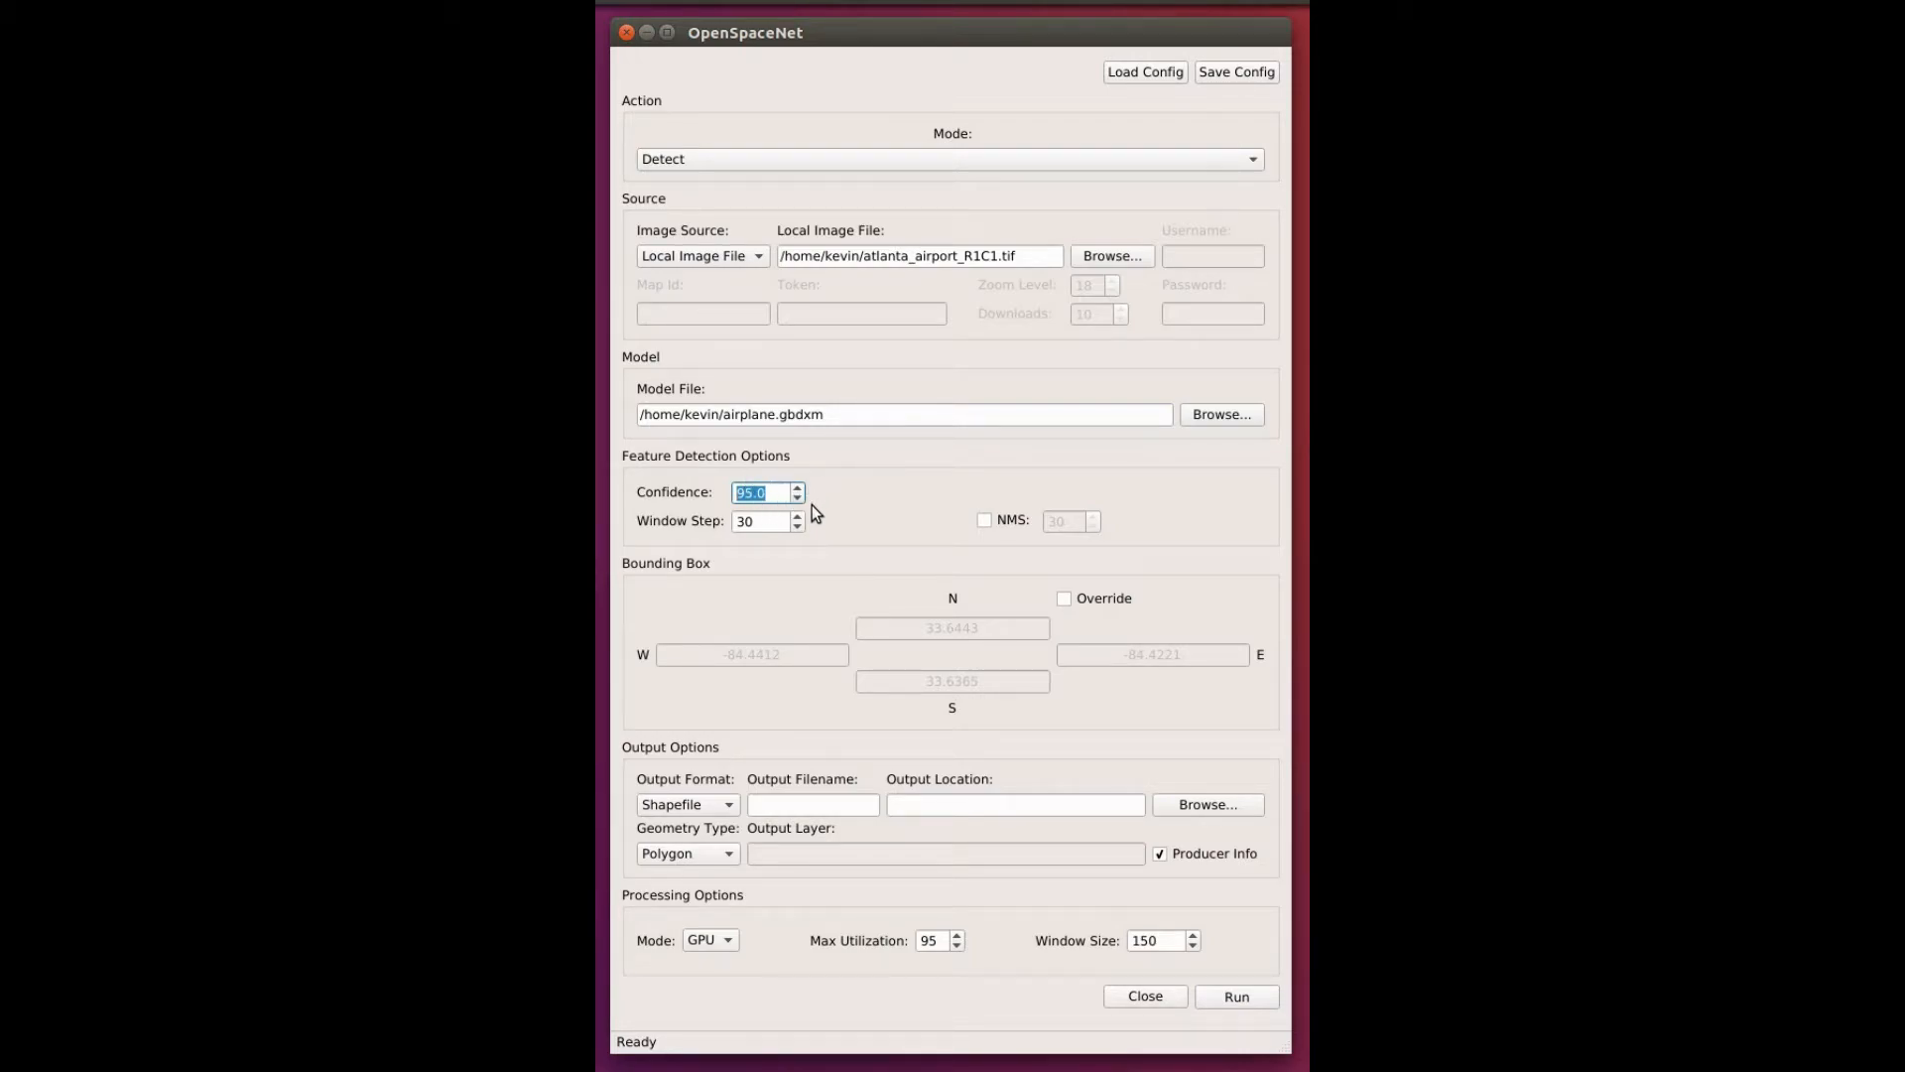
pyautogui.click(787, 492)
# Step: Set the window step to 30 and enable NMS for the feature detection
pyautogui.click(778, 523)
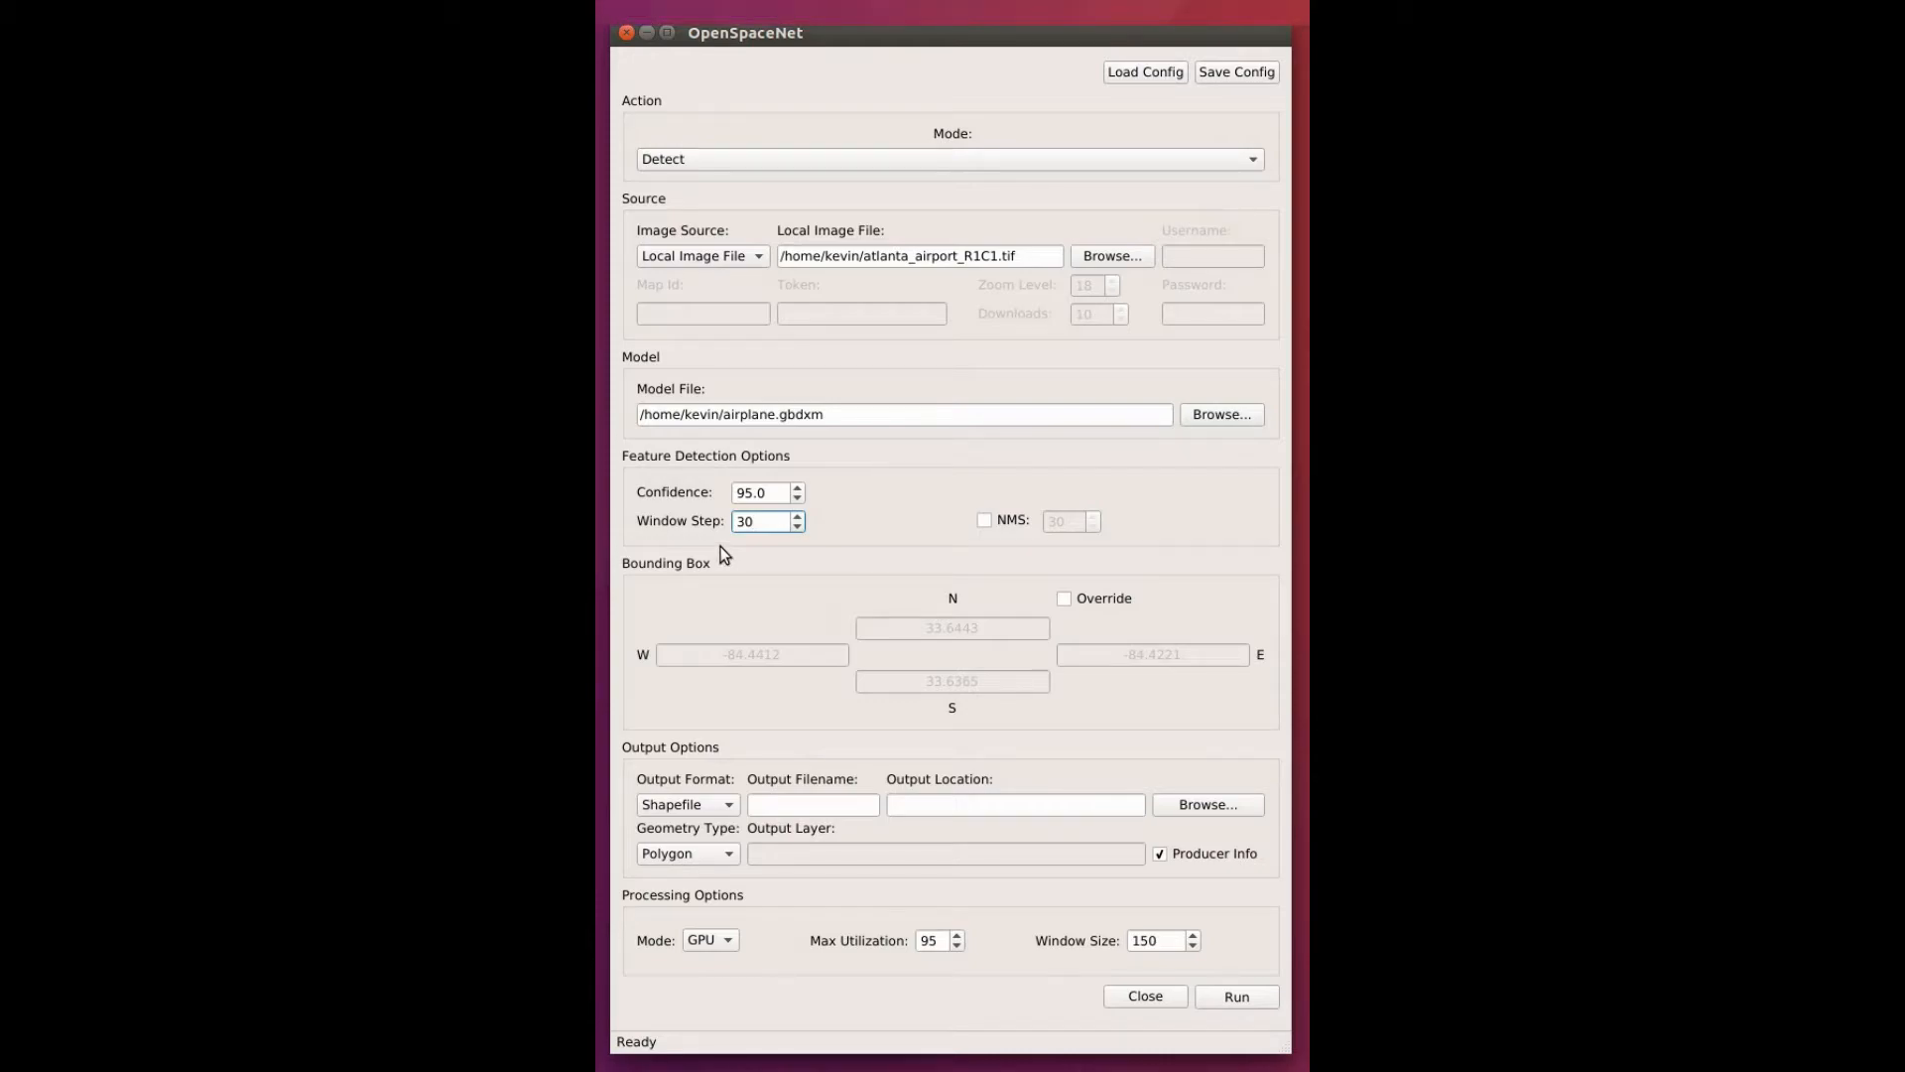
pyautogui.click(798, 528)
pyautogui.click(798, 528)
pyautogui.write('30')
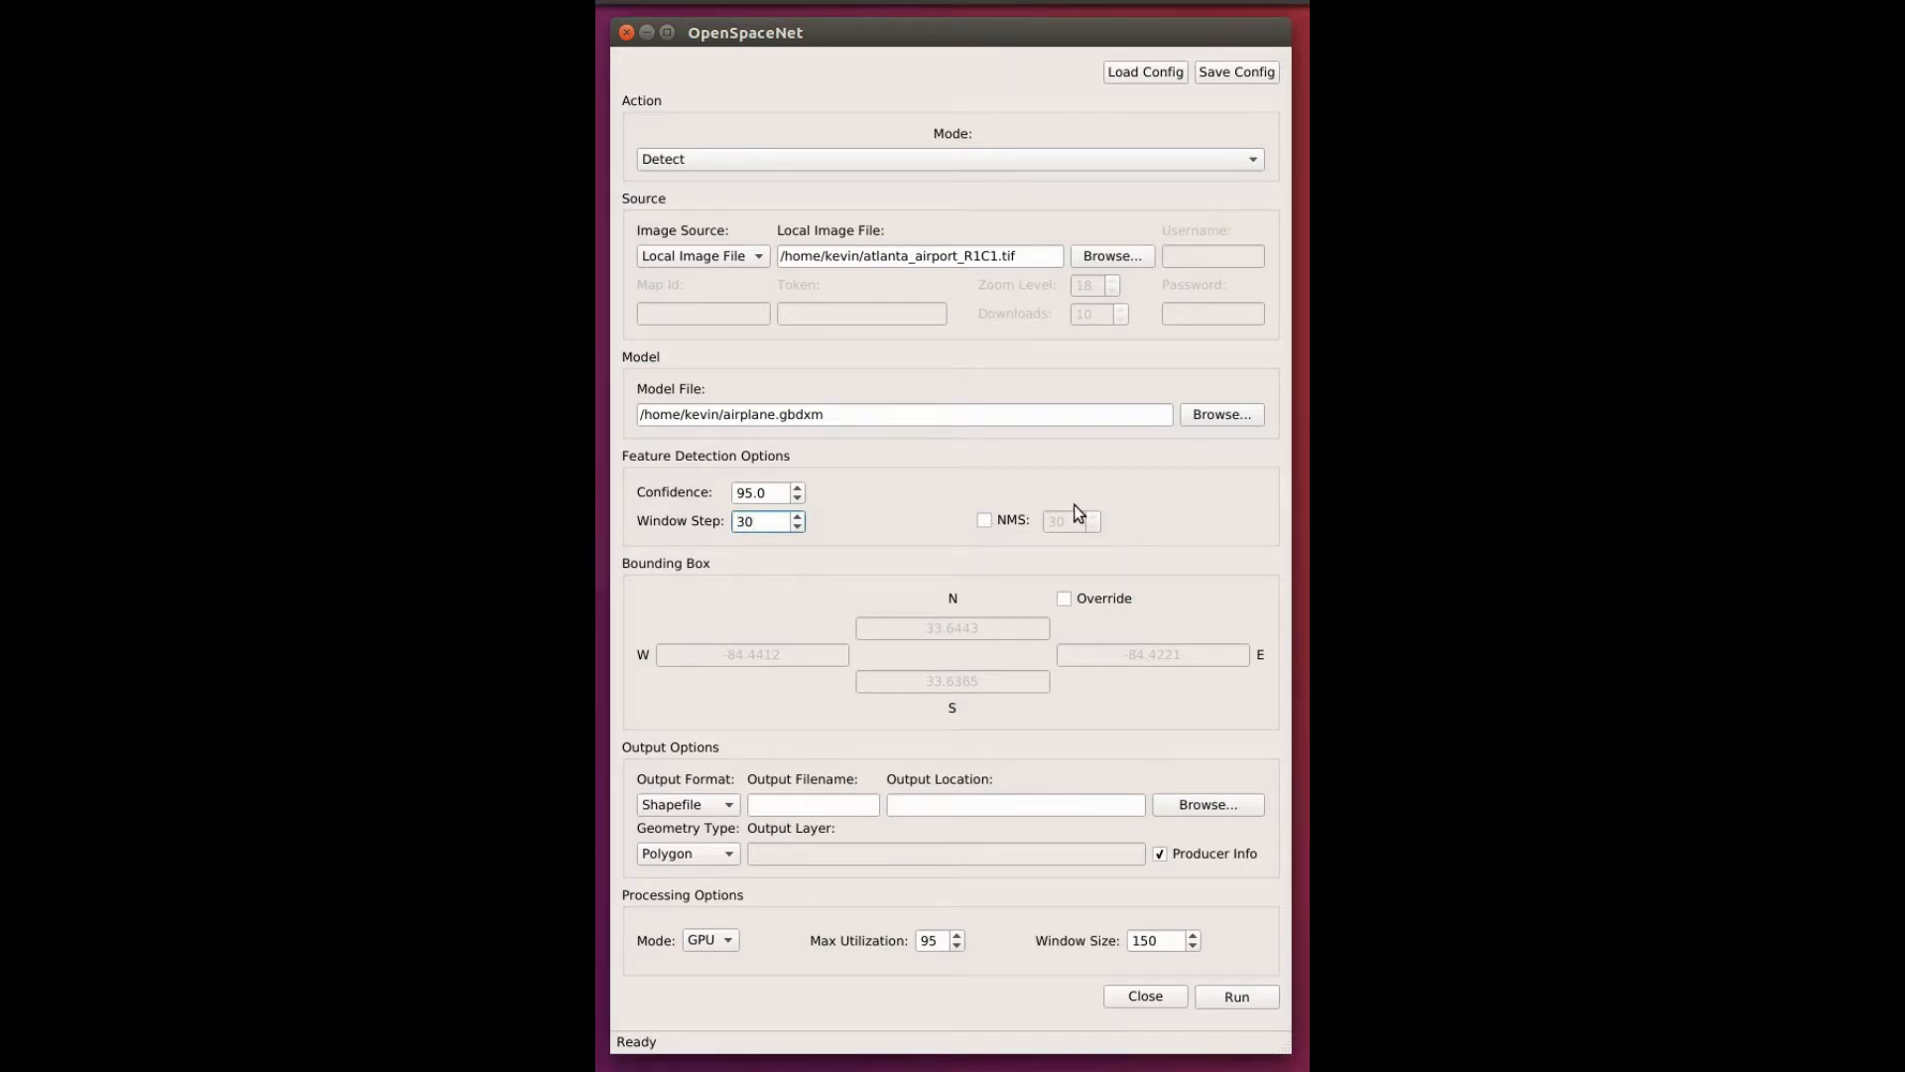
pyautogui.click(987, 521)
# Step: Choose Shapefile as the output format and name the output file Atlanta_Detections
pyautogui.click(720, 800)
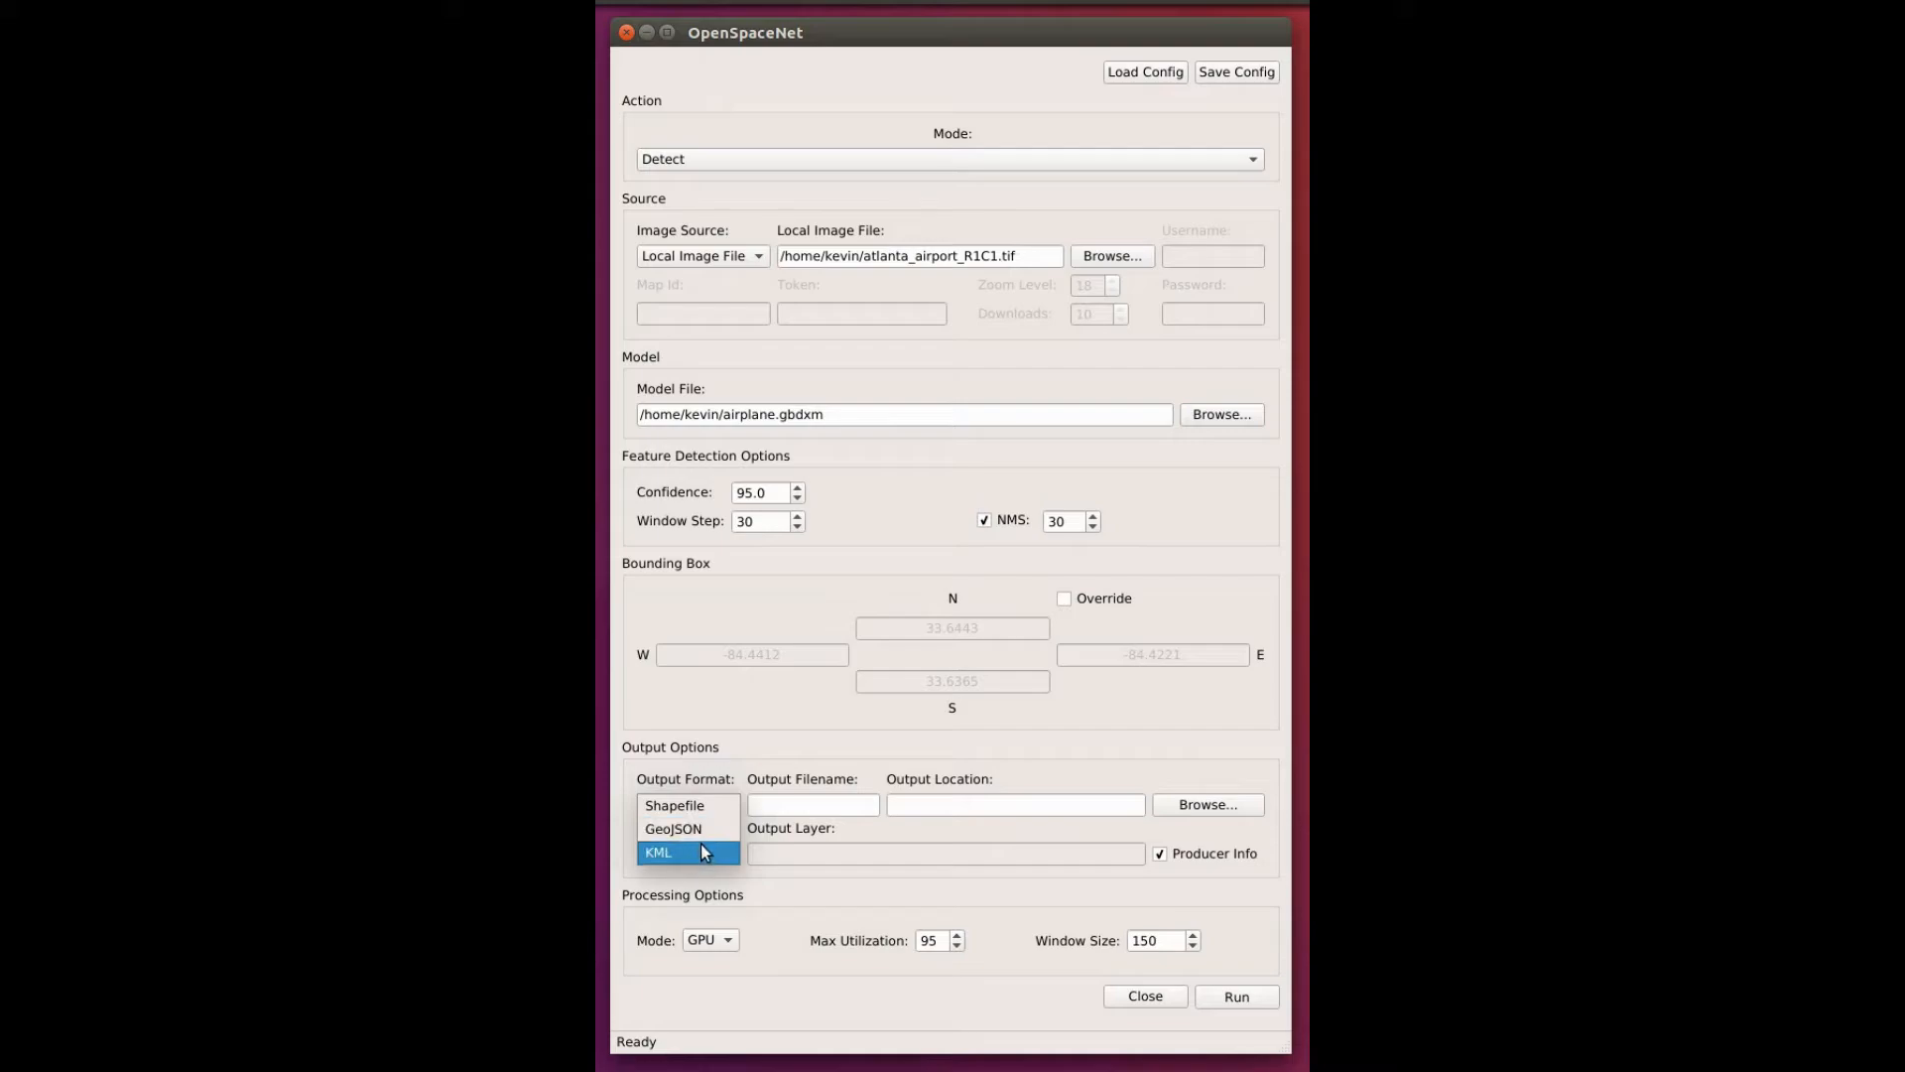
pyautogui.click(701, 807)
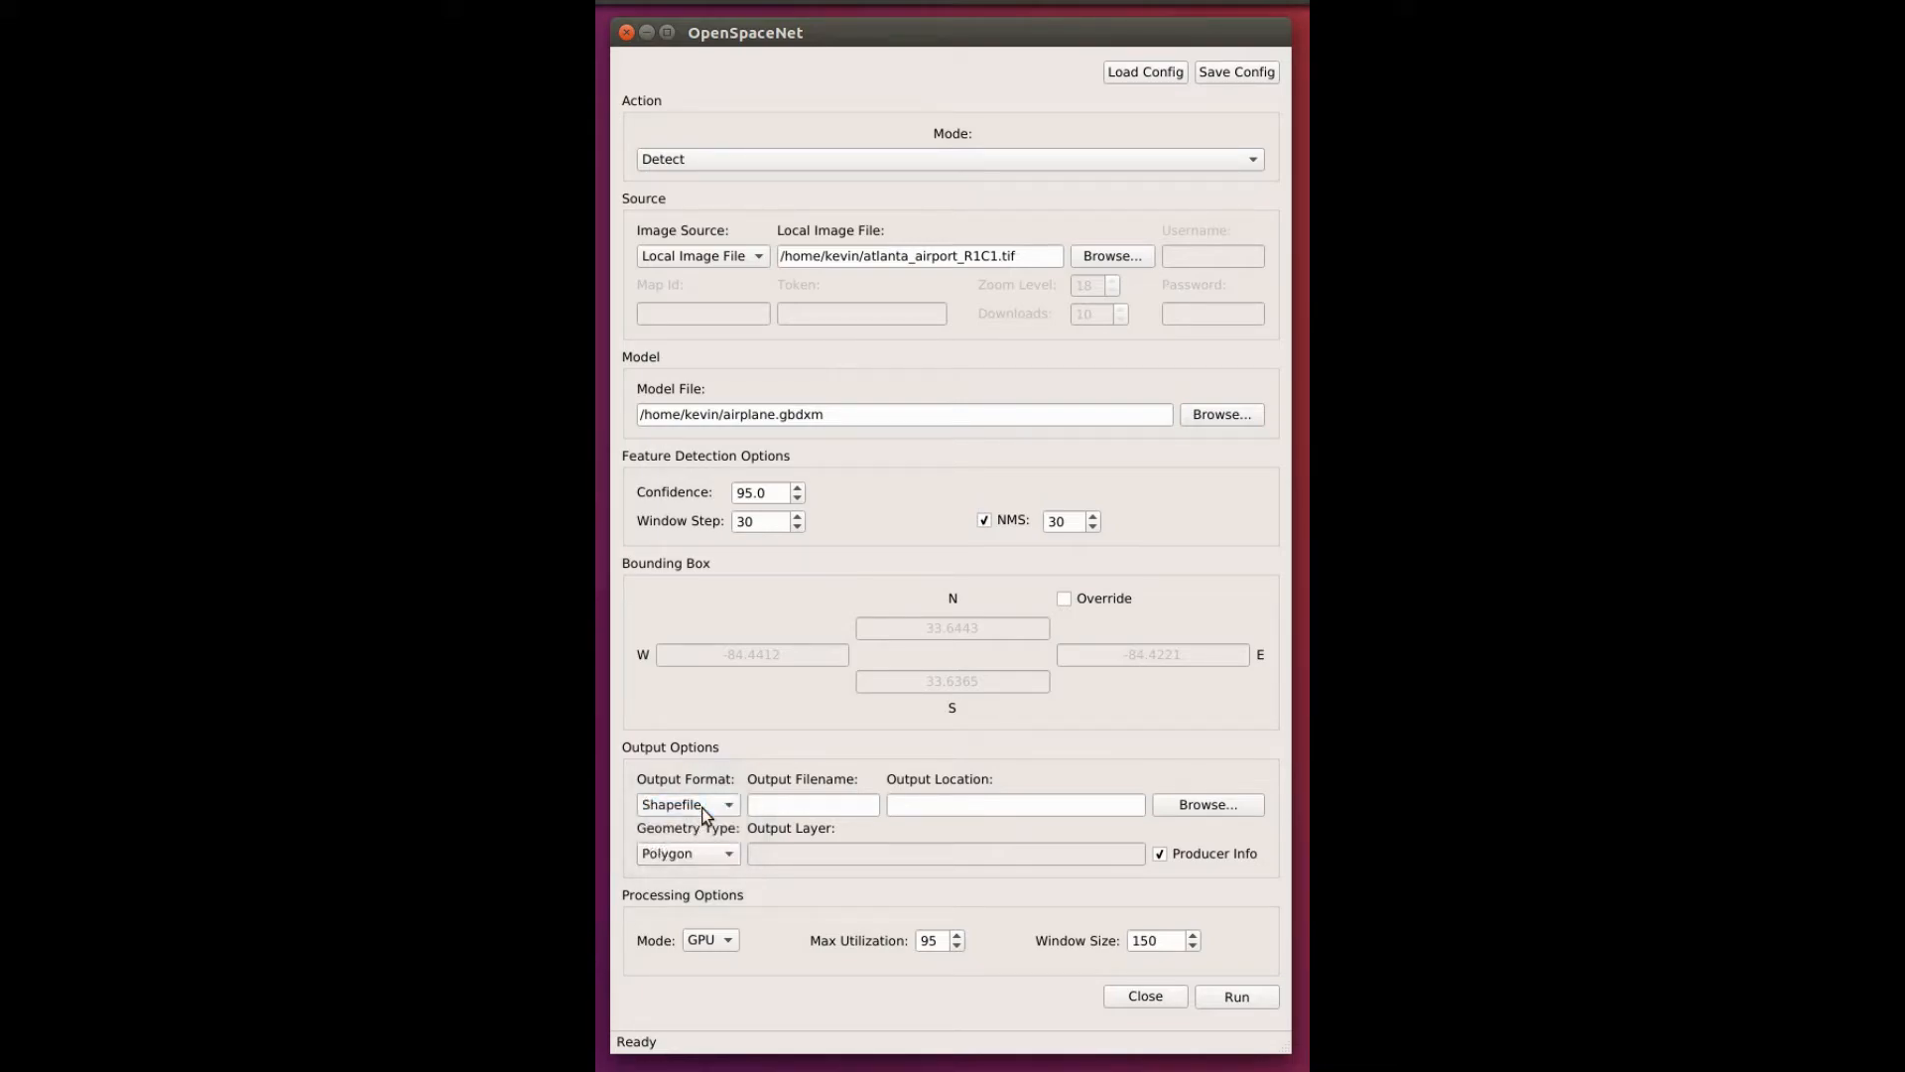
pyautogui.click(783, 807)
pyautogui.write('Atlanta_Det')
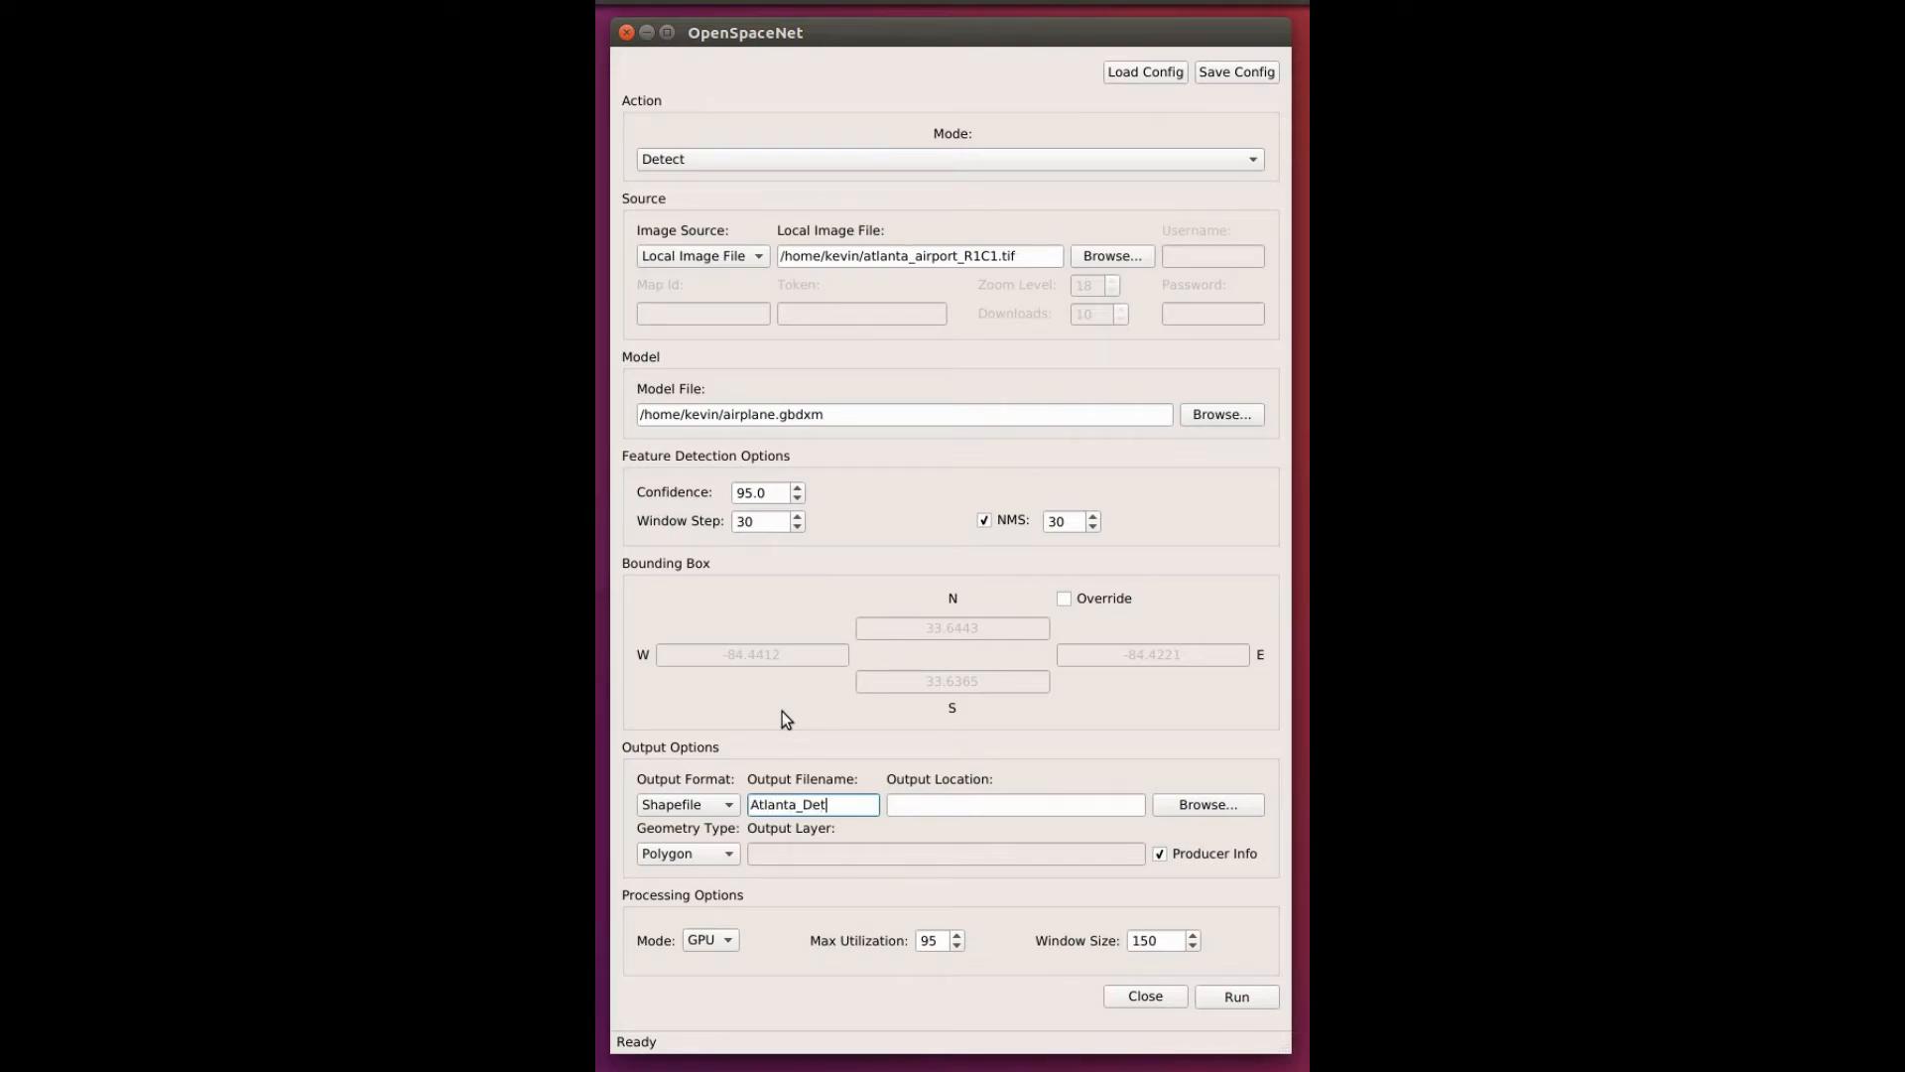
pyautogui.write('ections')
# Step: Set the Atlanta_Output folder as the output location and choose Polygon as the geometry type
pyautogui.click(925, 800)
pyautogui.click(1171, 812)
pyautogui.click(842, 397)
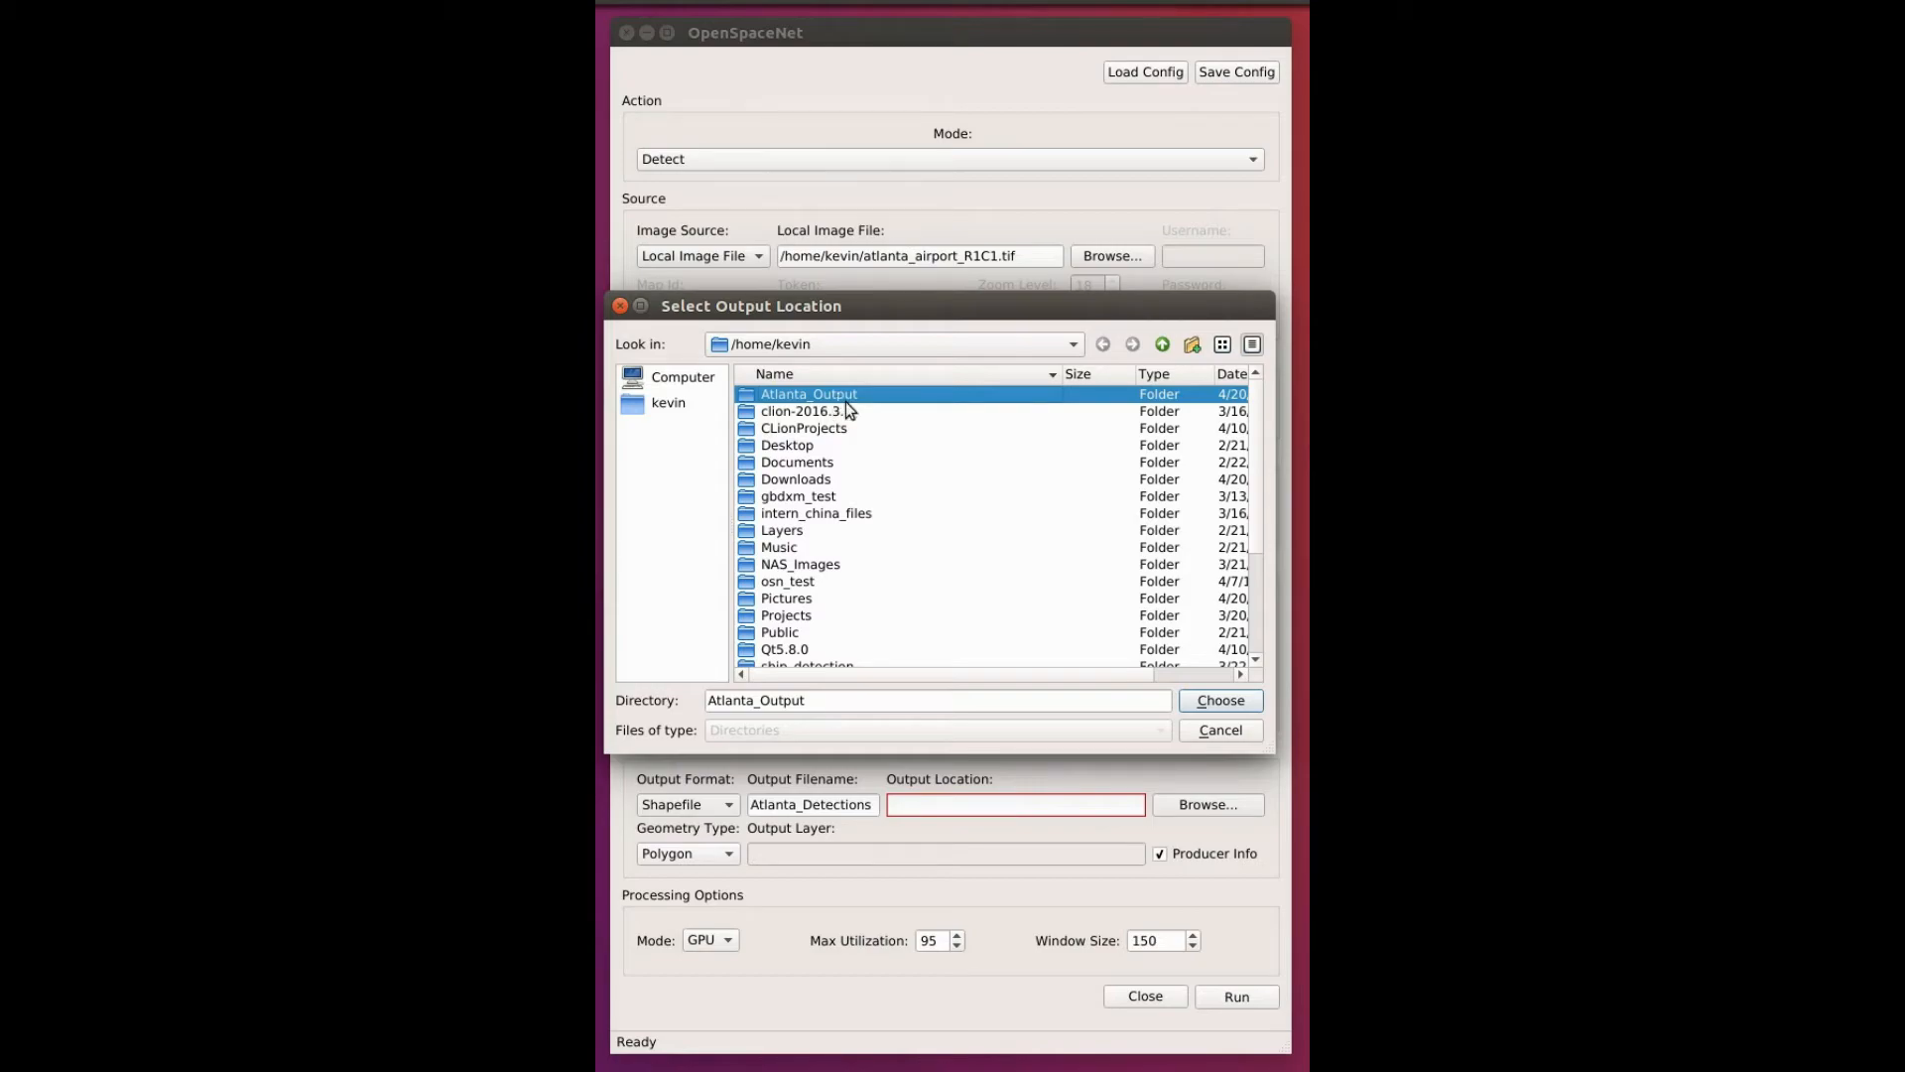
pyautogui.click(1214, 700)
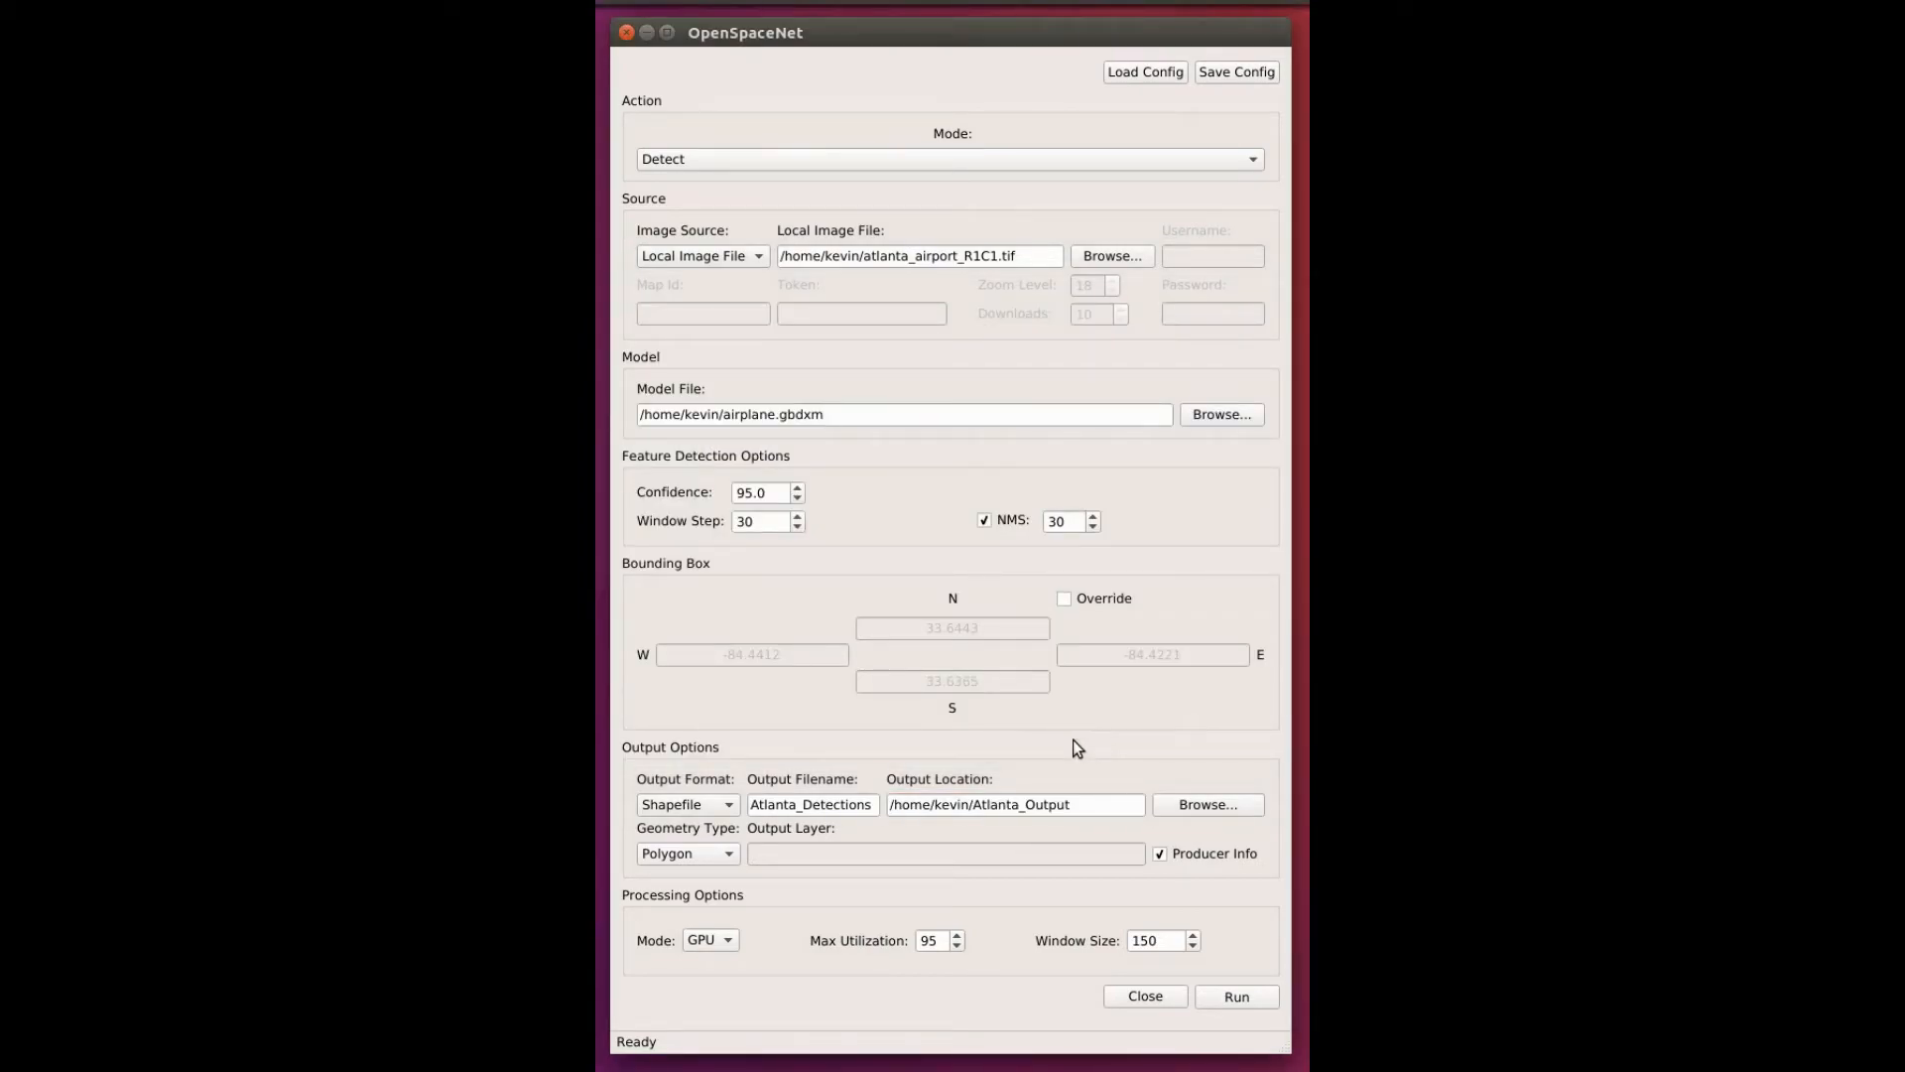
pyautogui.click(692, 859)
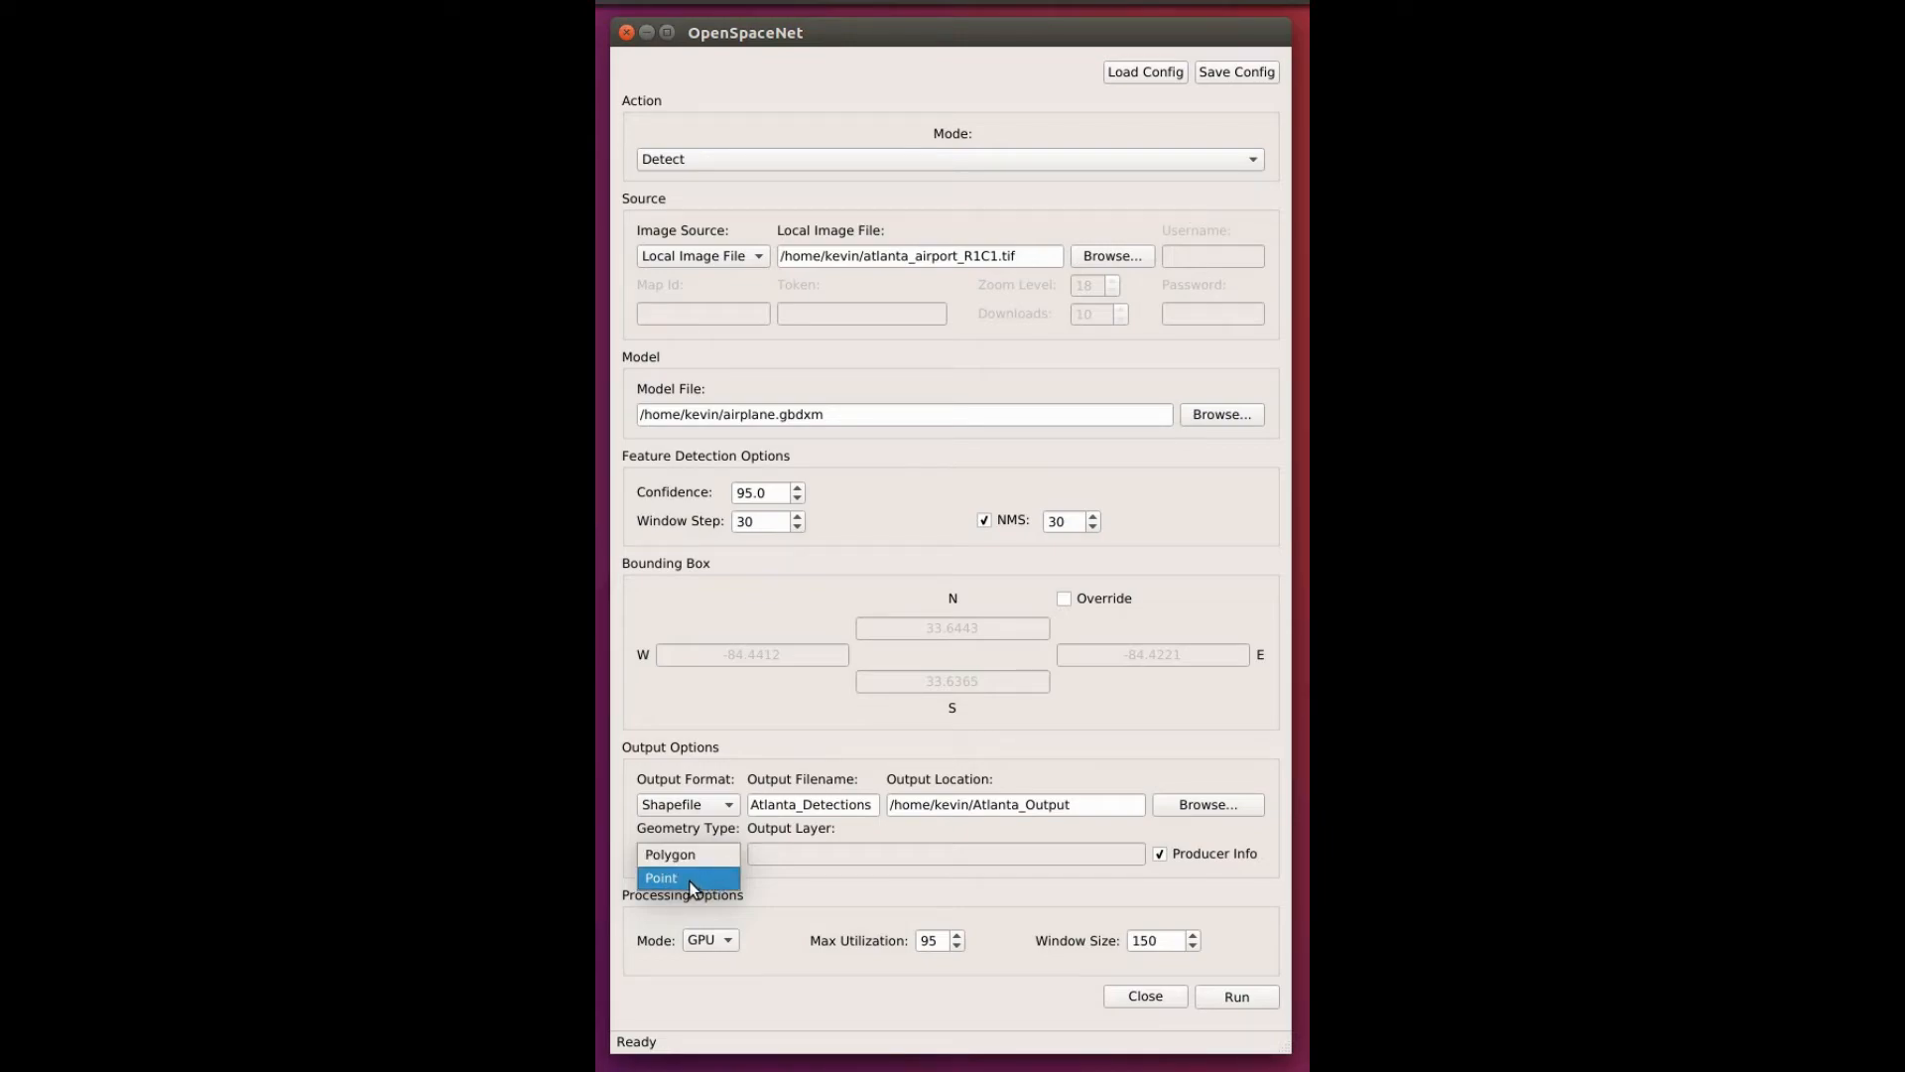
pyautogui.click(699, 860)
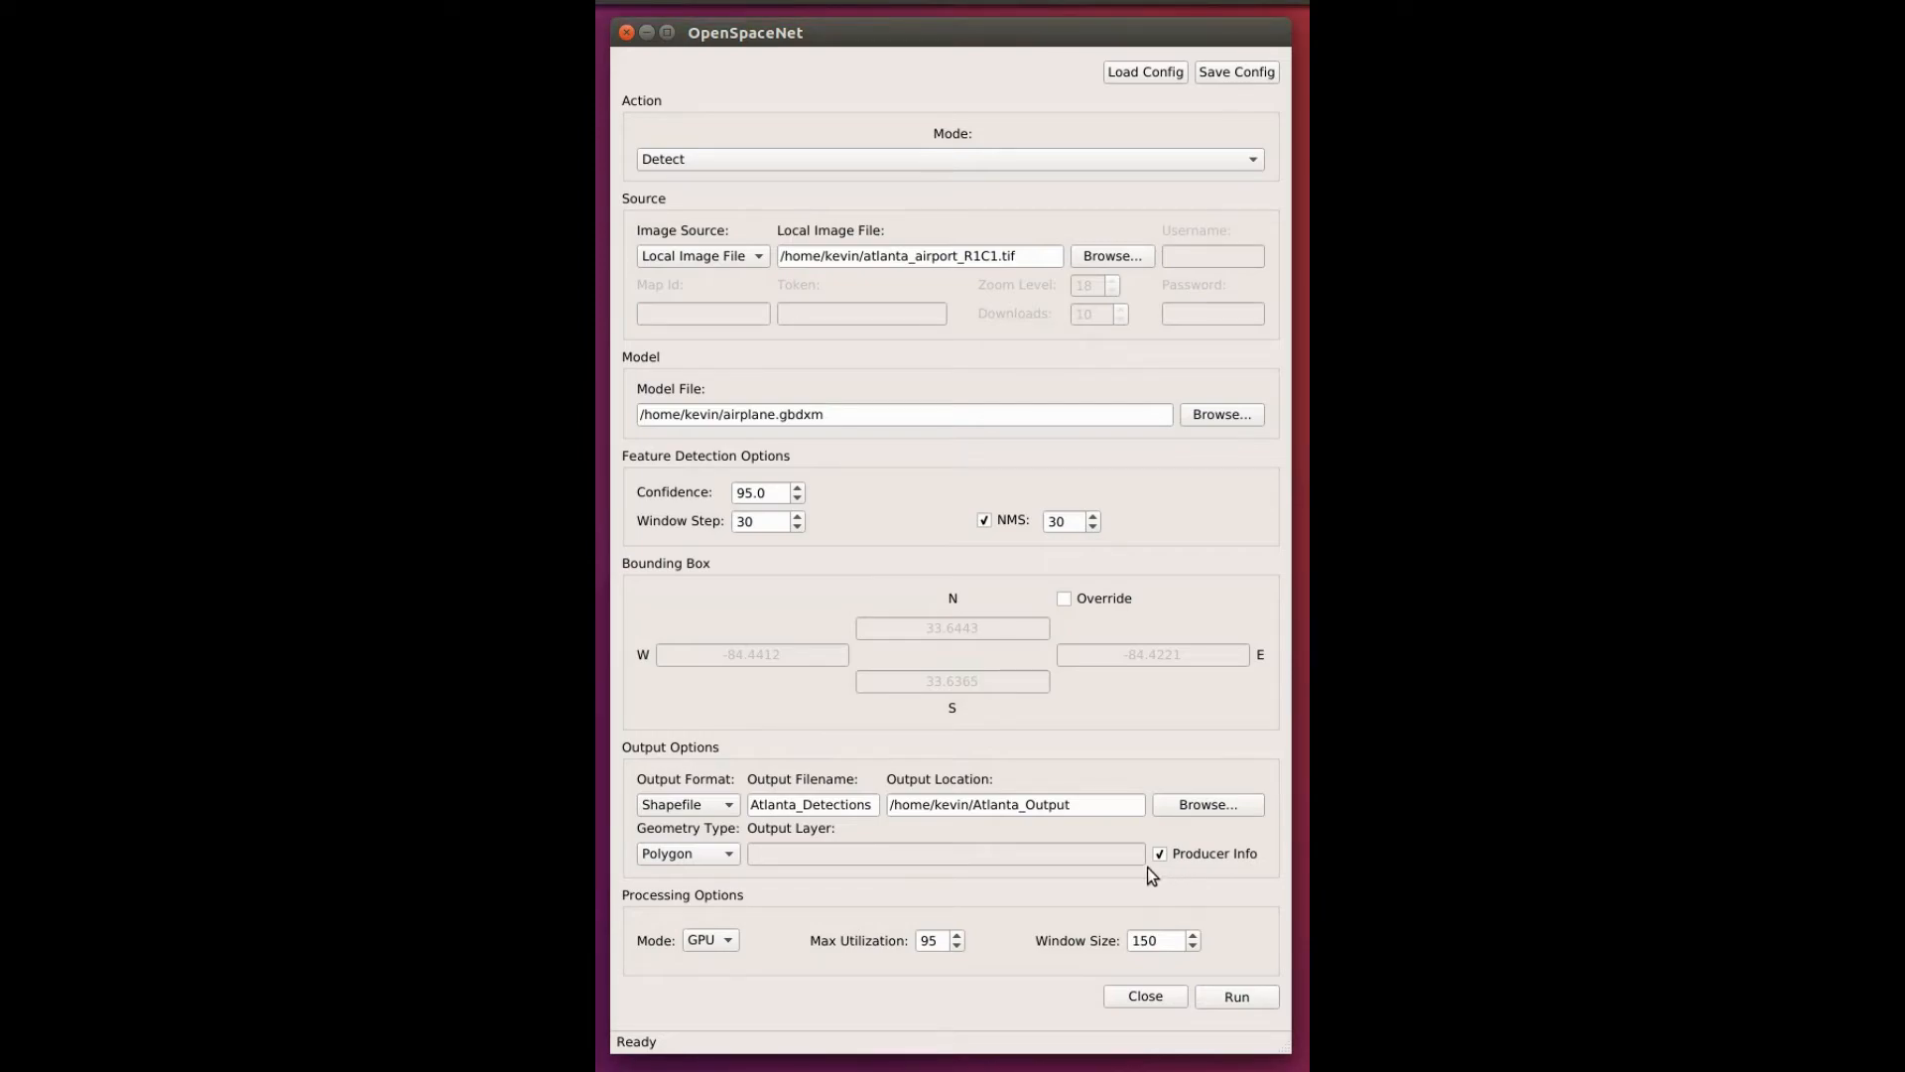
# Step: Set processing to GPU mode with a maximum utilization of 50, and run the detection job
pyautogui.click(714, 969)
pyautogui.click(721, 943)
pyautogui.click(715, 917)
pyautogui.doubleClick(936, 943)
pyautogui.click(1159, 941)
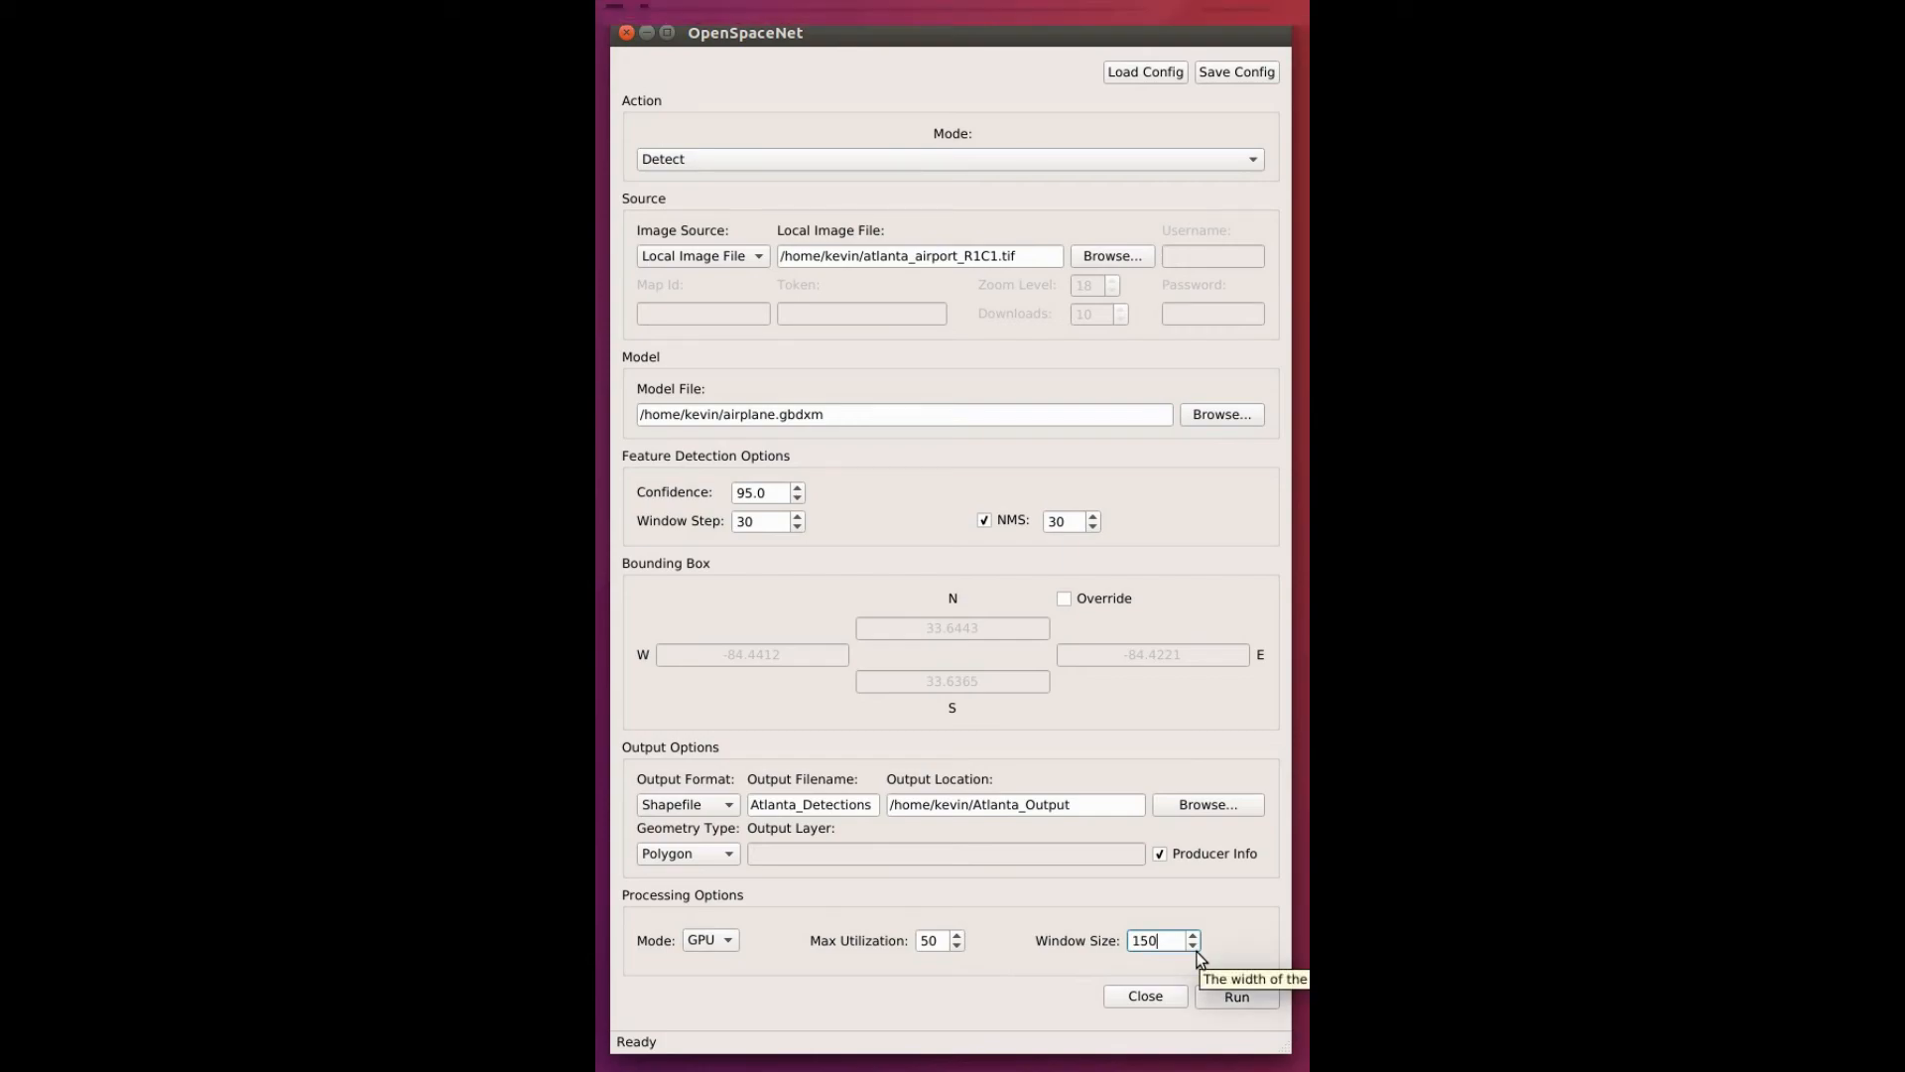
pyautogui.click(1238, 996)
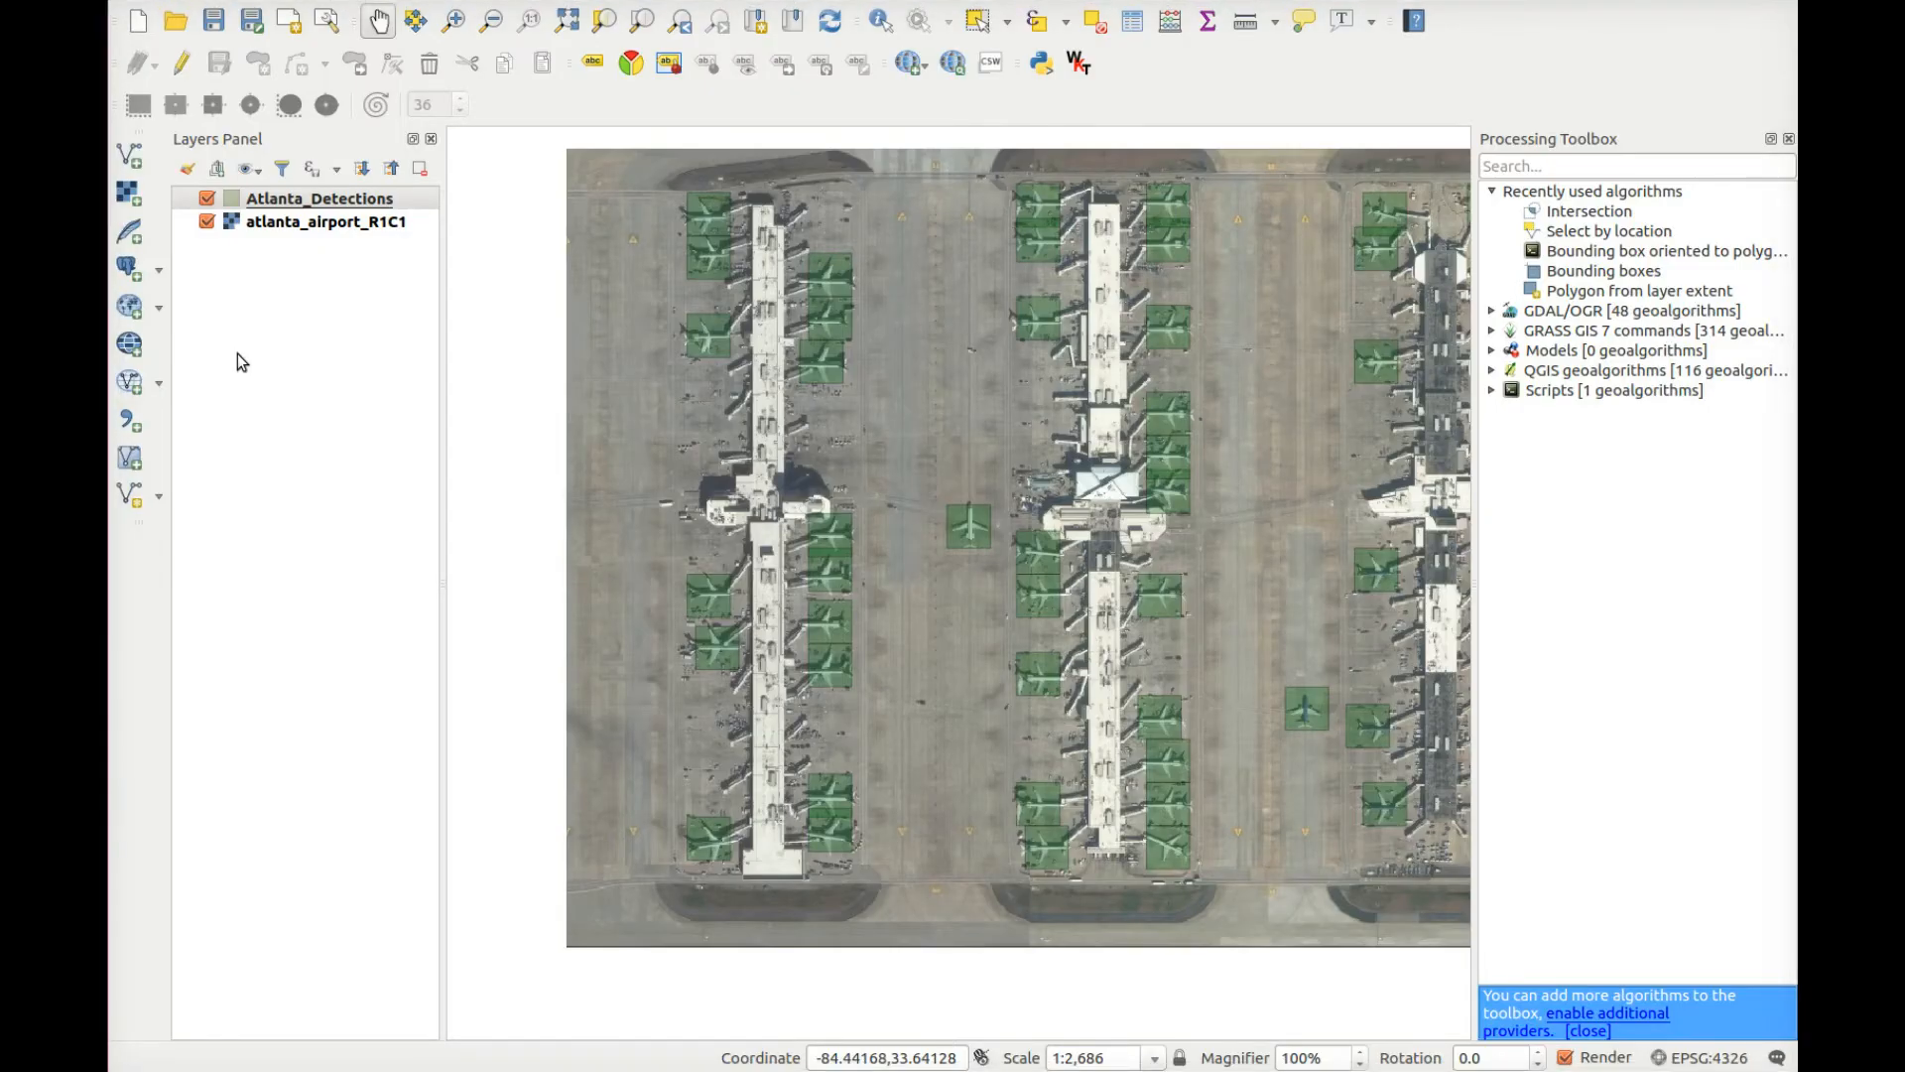
# Step: Switch to QGIS and examine the Atlanta_Detections polygons over the aircraft across the airport image
pyautogui.moveTo(738, 392); pyautogui.dragTo(664, 425)
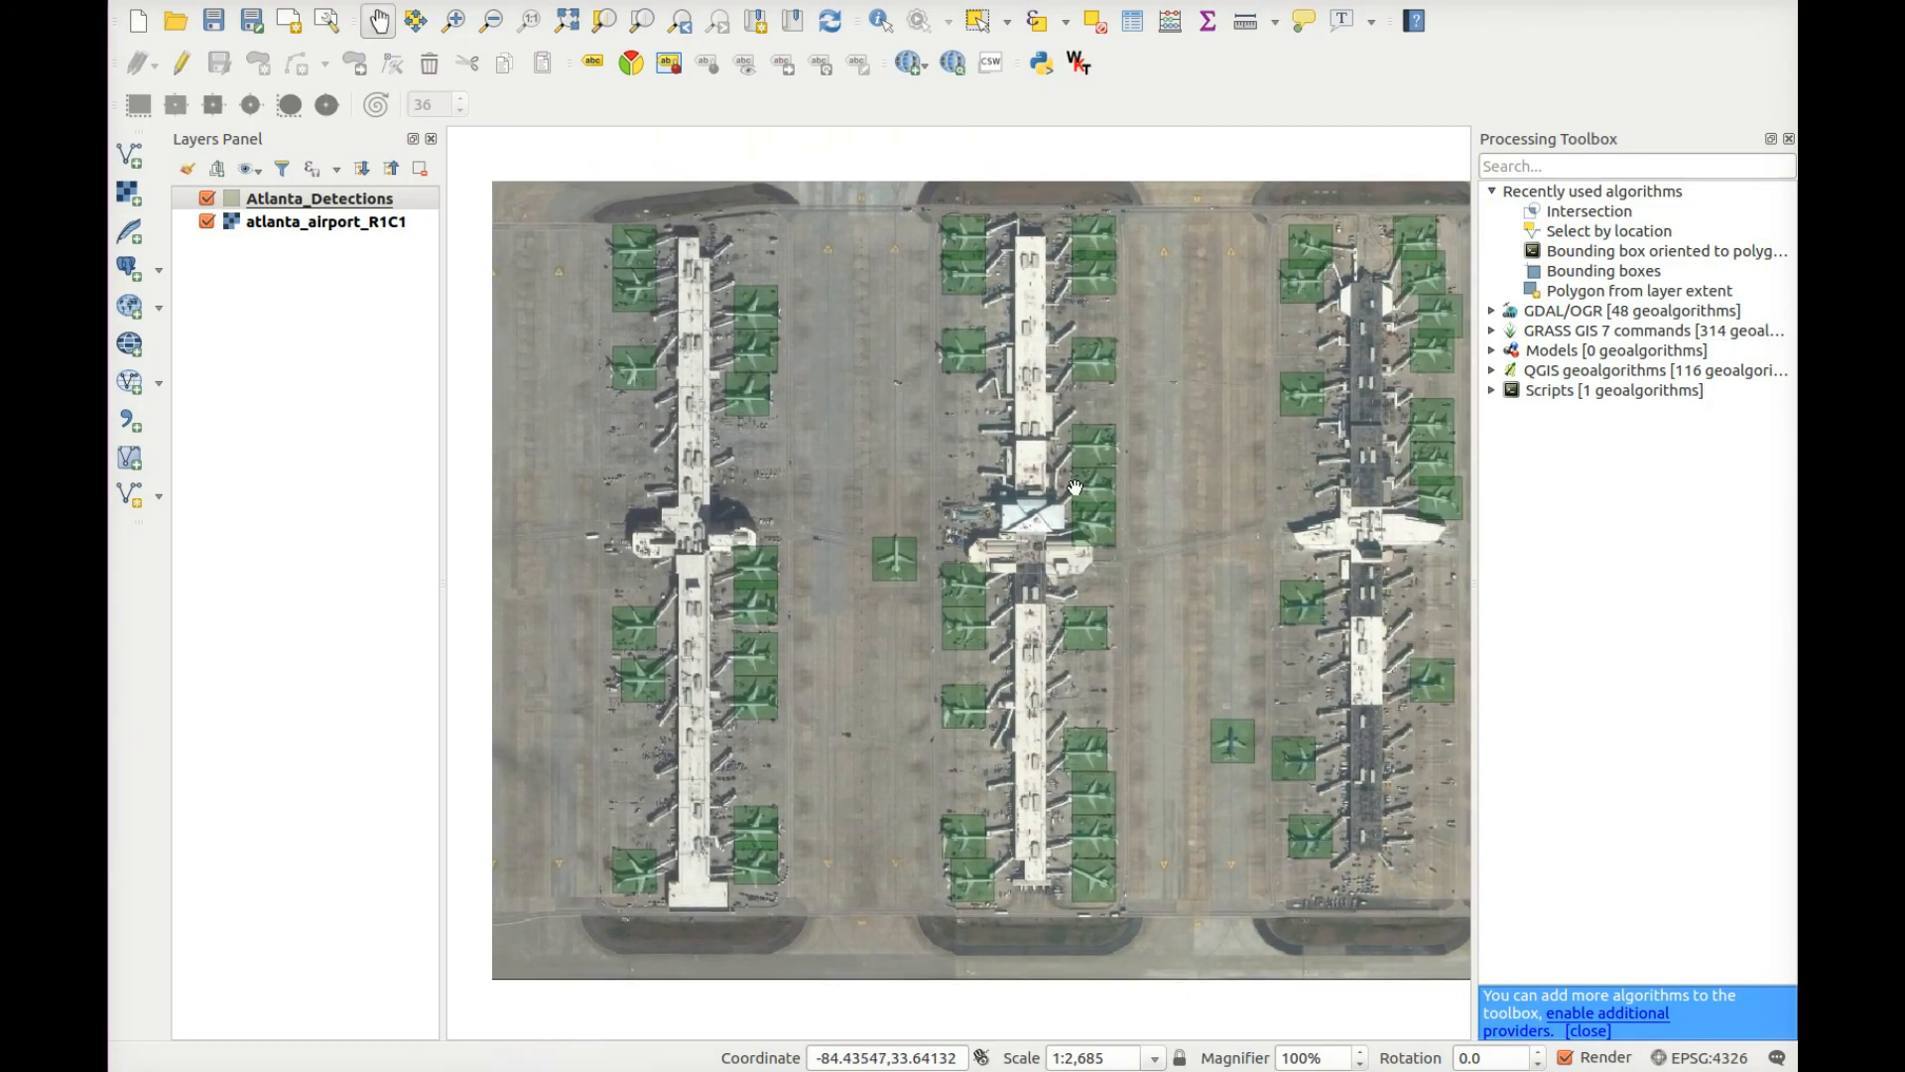
pyautogui.moveTo(1066, 487); pyautogui.dragTo(932, 480)
pyautogui.moveTo(1180, 488); pyautogui.dragTo(1066, 493)
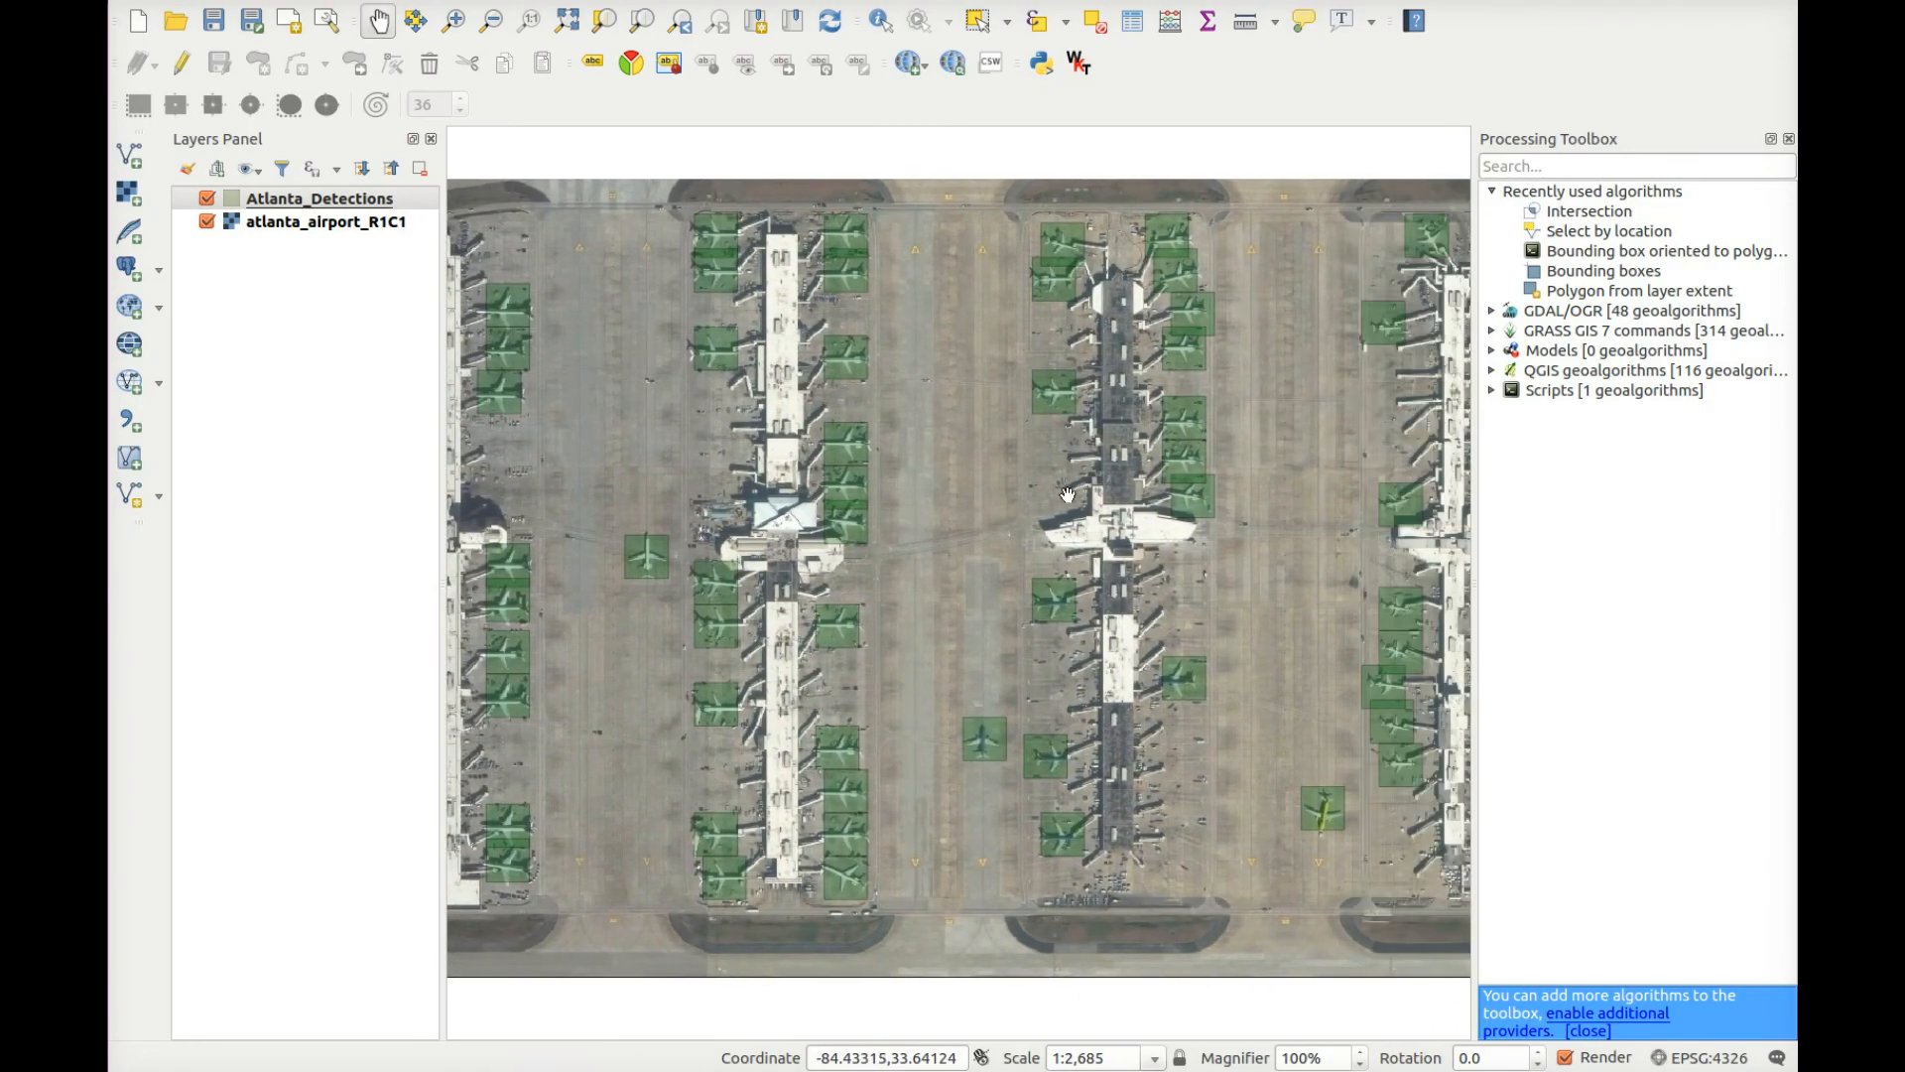
pyautogui.moveTo(1201, 512); pyautogui.dragTo(1075, 508)
pyautogui.moveTo(1195, 515); pyautogui.dragTo(1114, 519)
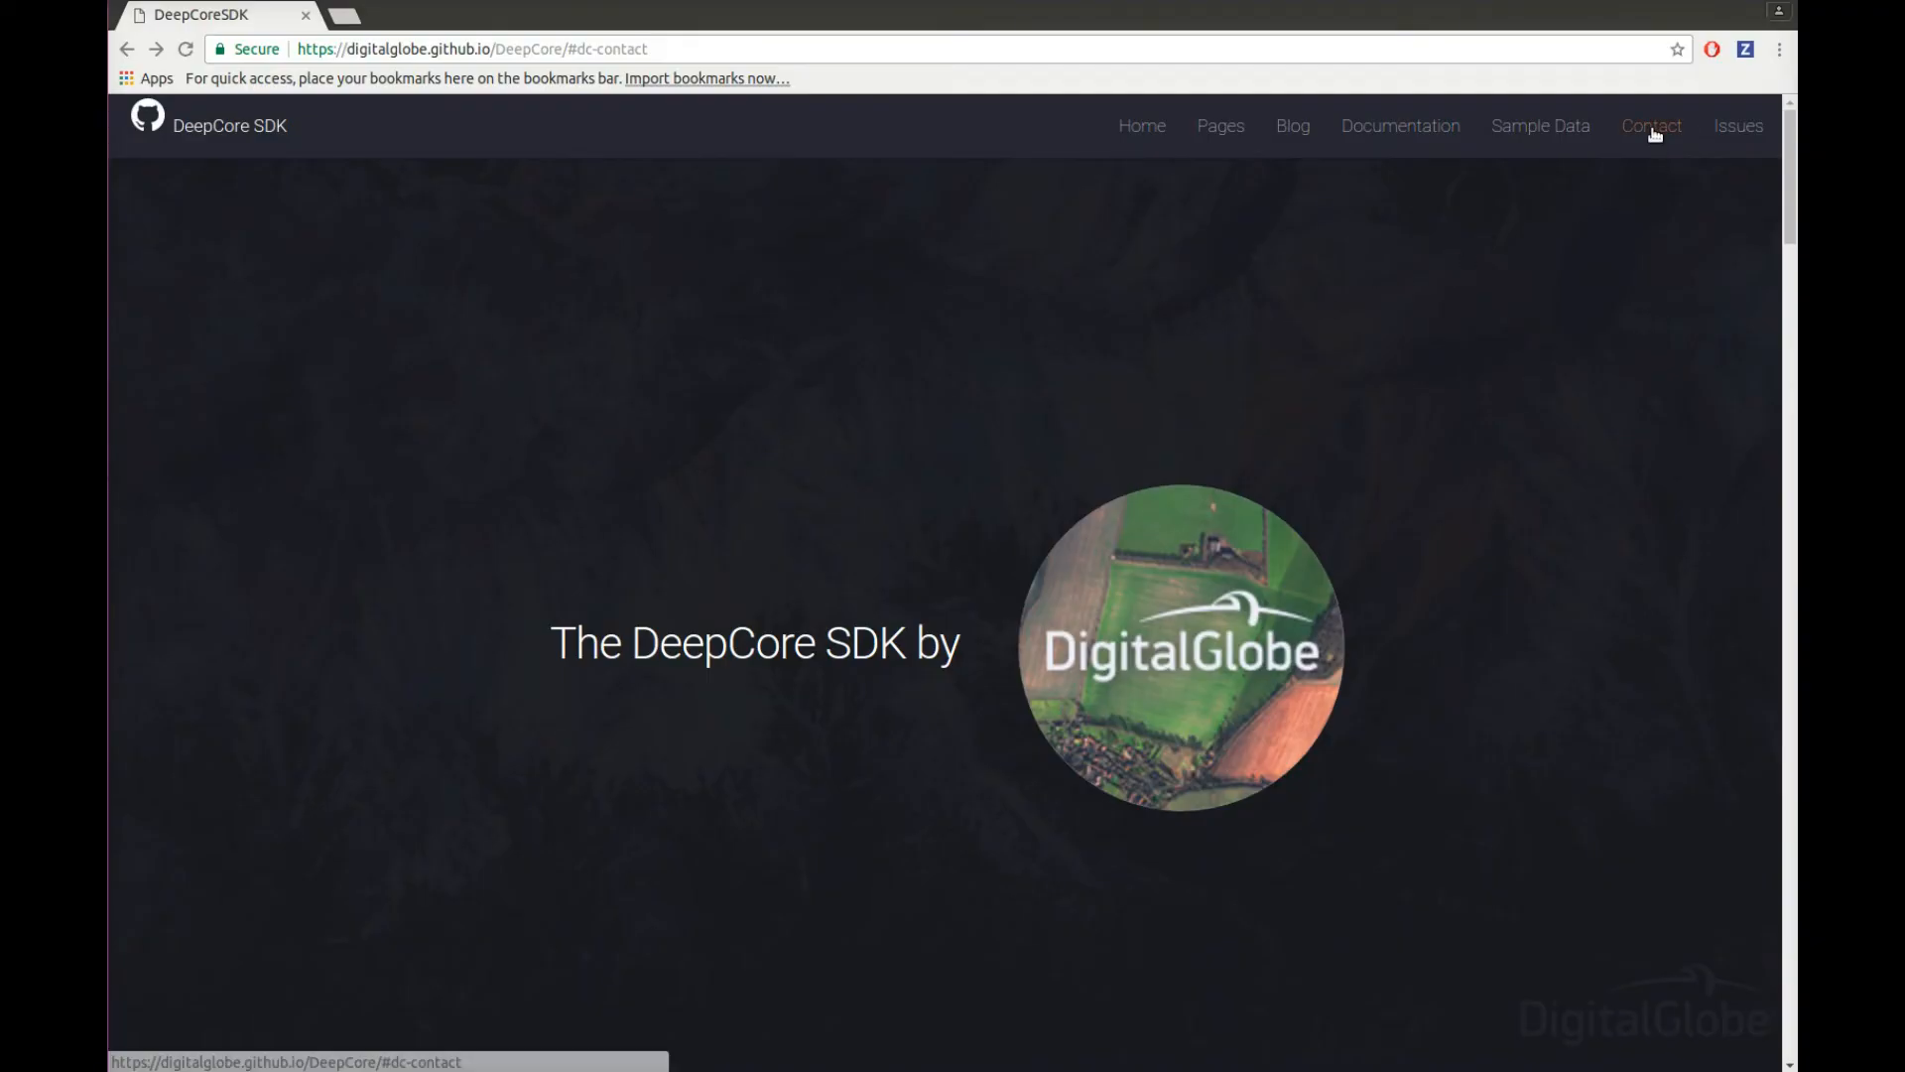
# Step: Switch to the DeepCore SDK website, view its contact section and open its Issues page
pyautogui.click(1652, 129)
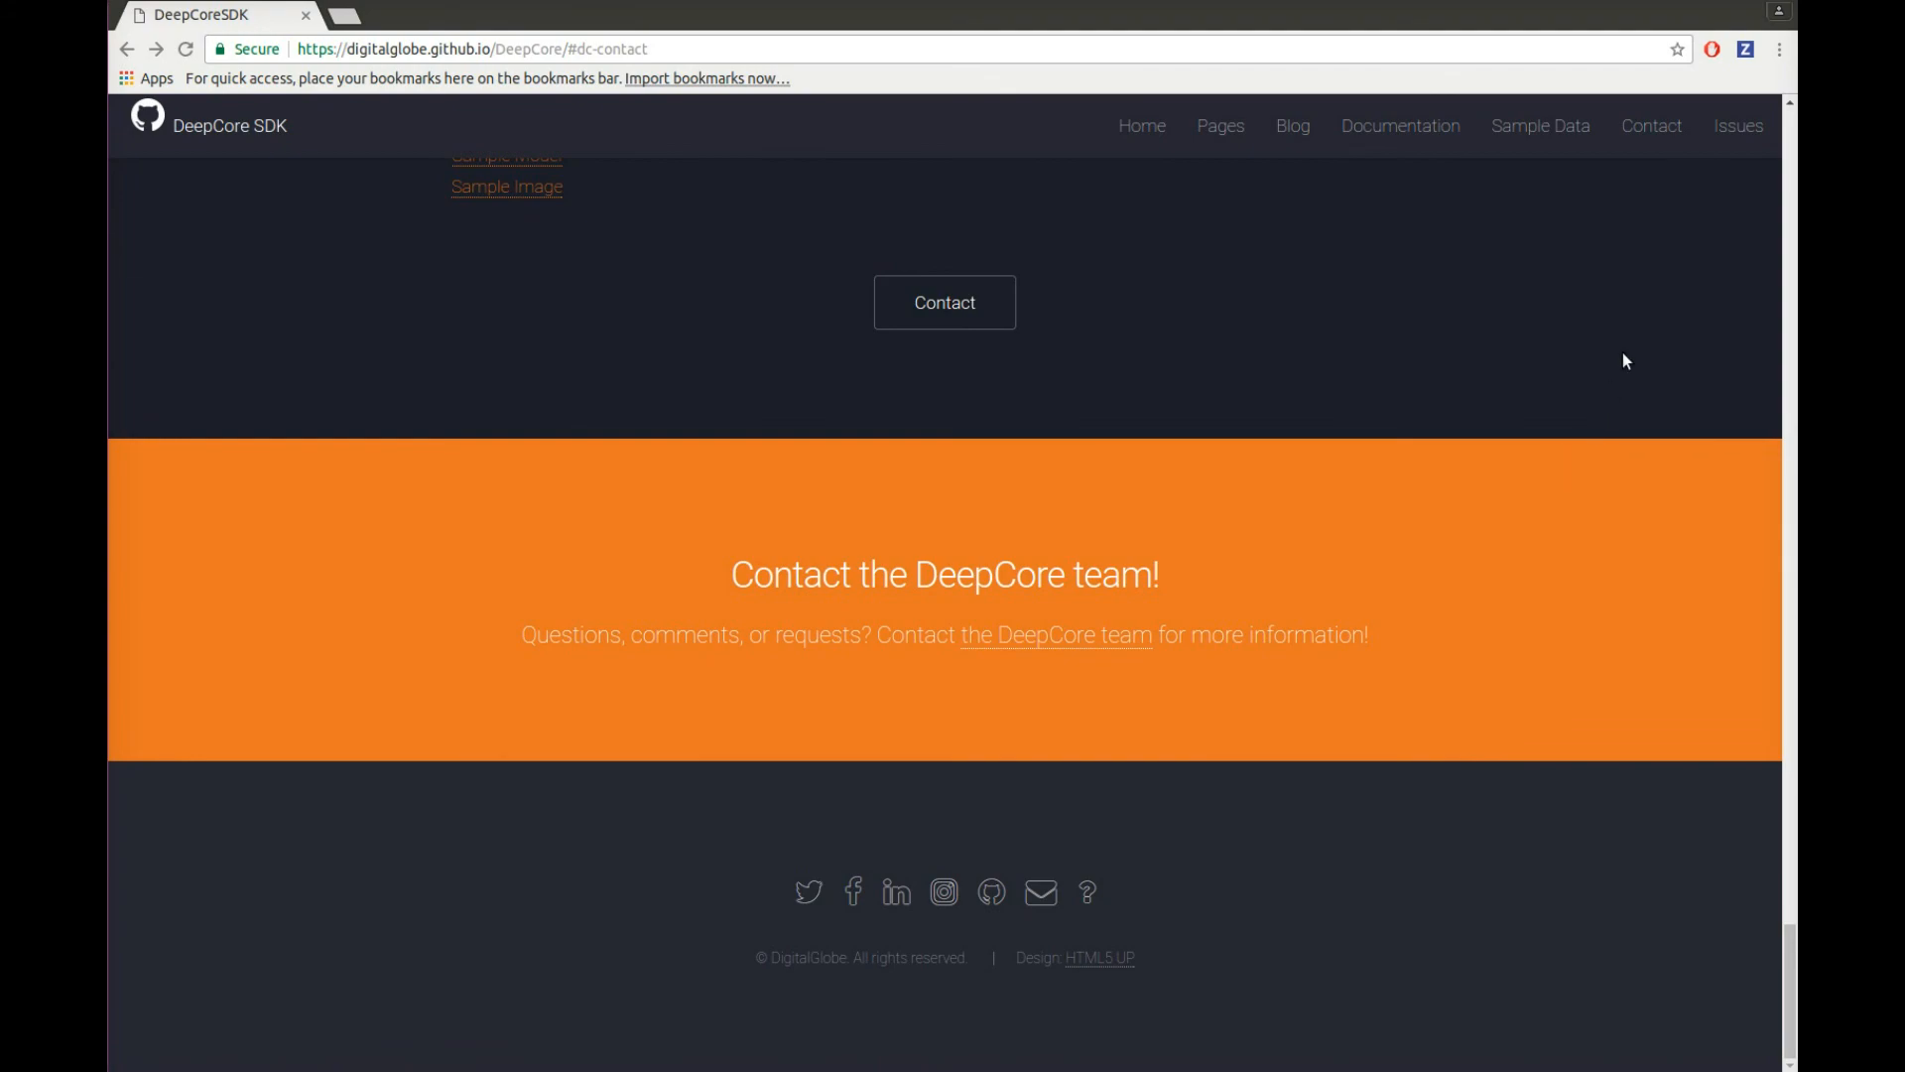
pyautogui.click(1738, 127)
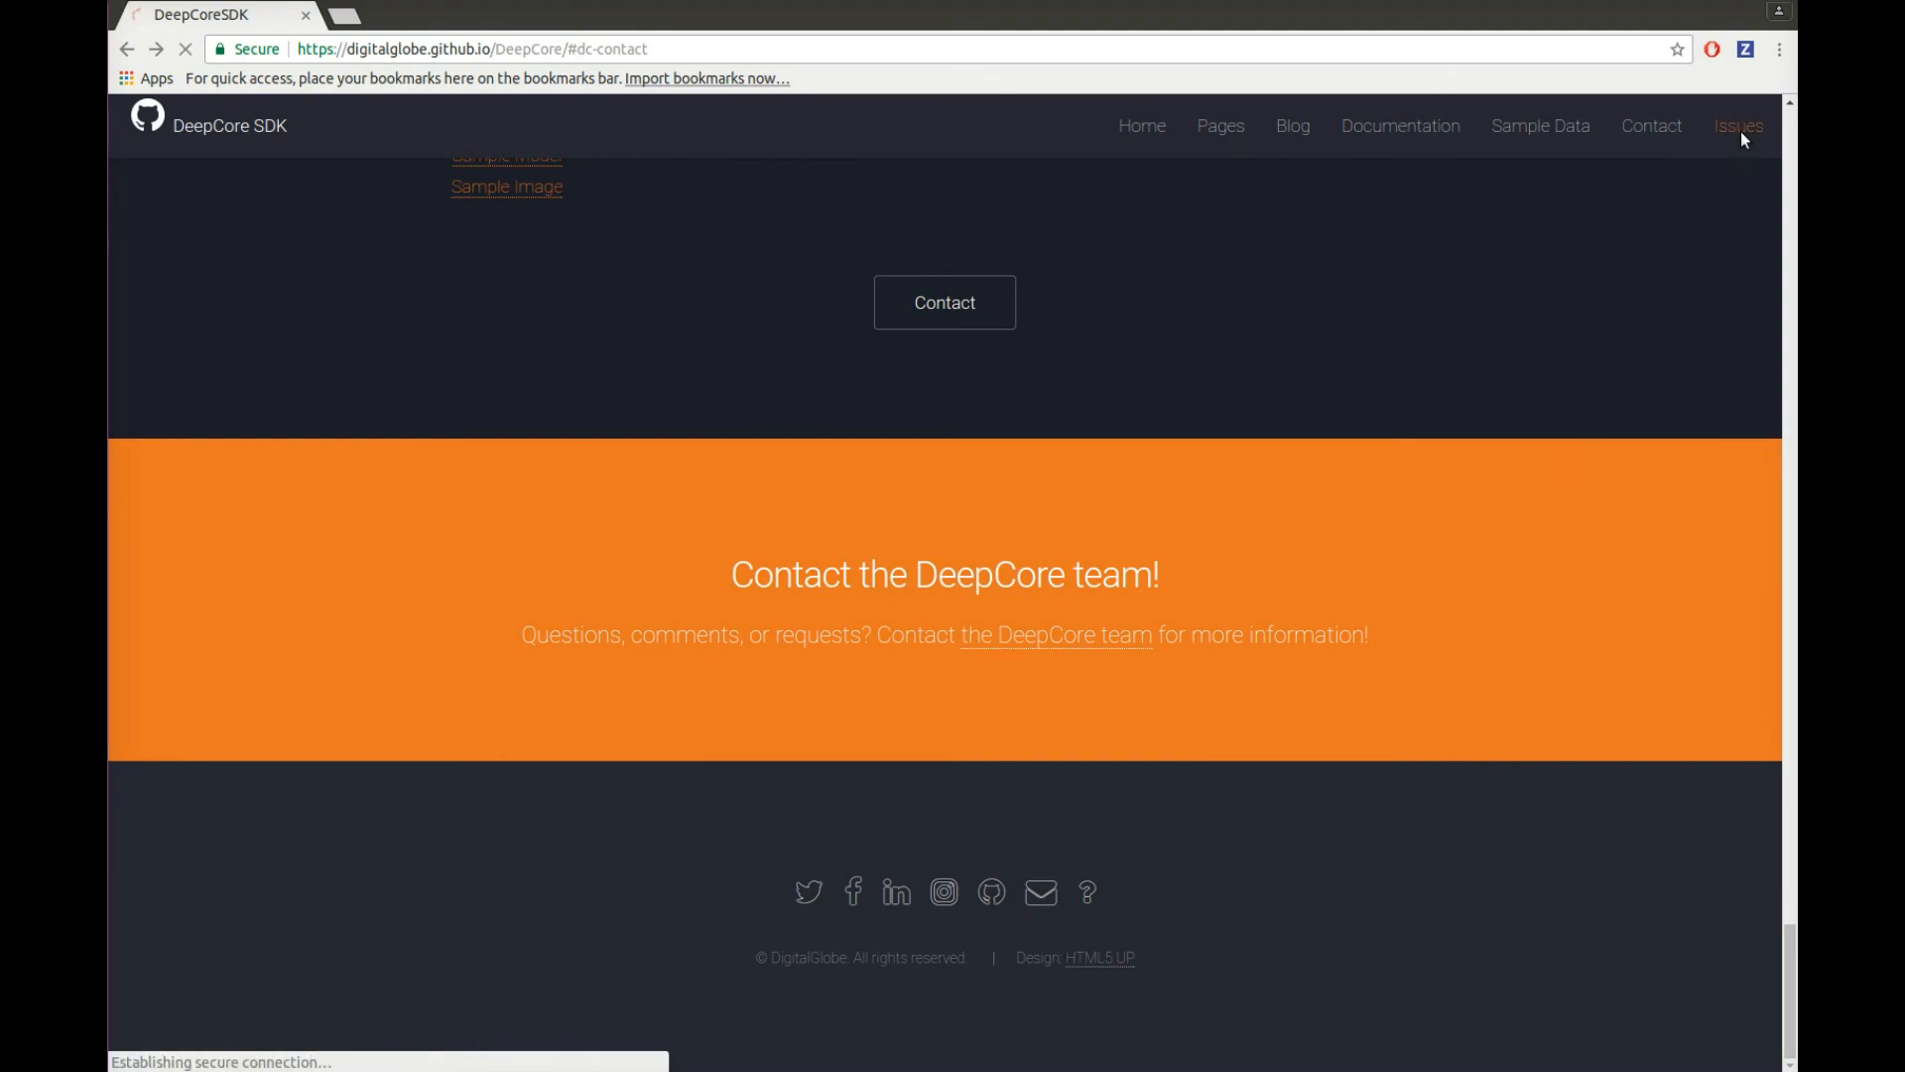